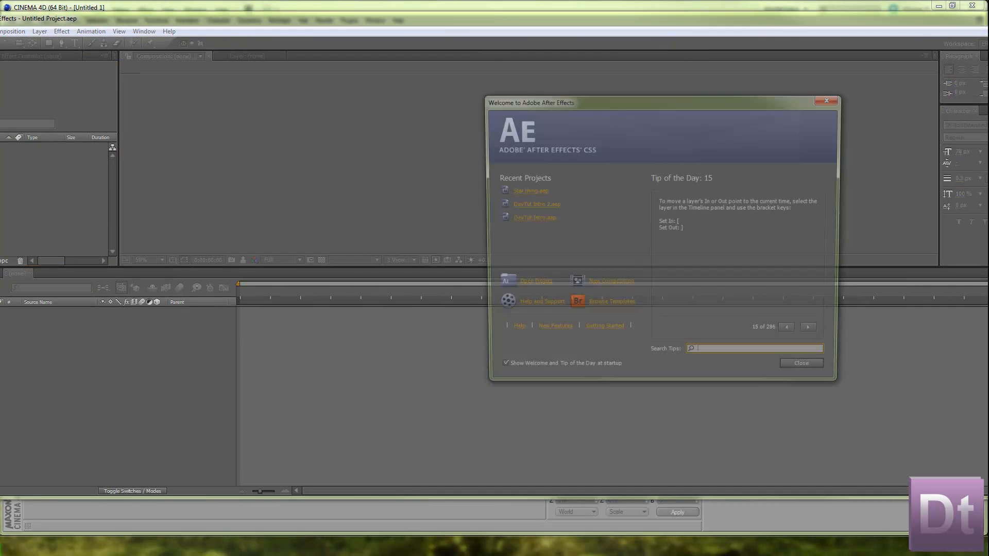
Step: Clear the other program windows out of the way, switch to Adobe Soundbooth CS5 and maximise its window
left_click(839, 100)
left_click_drag(773, 6, 988, 6)
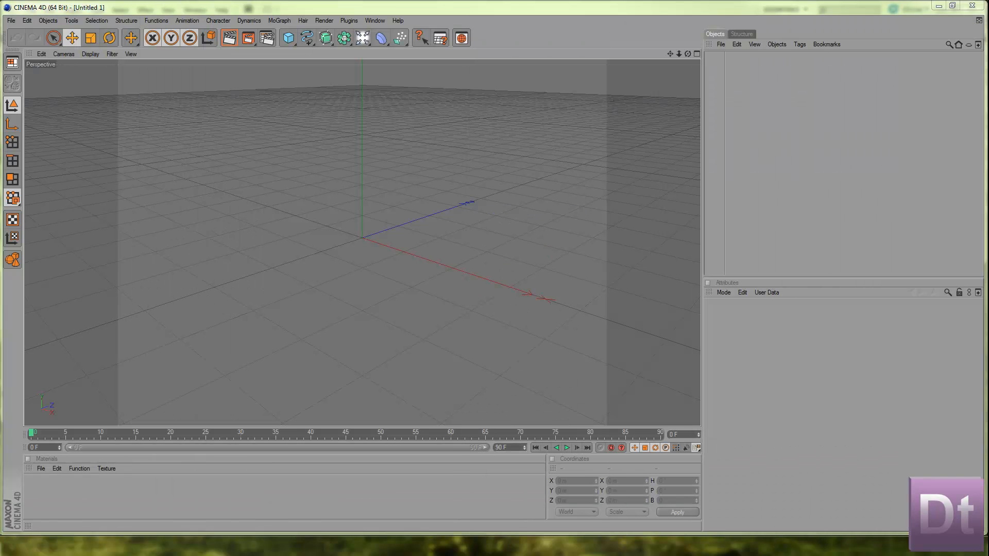
left_click_drag(541, 2, 0, 44)
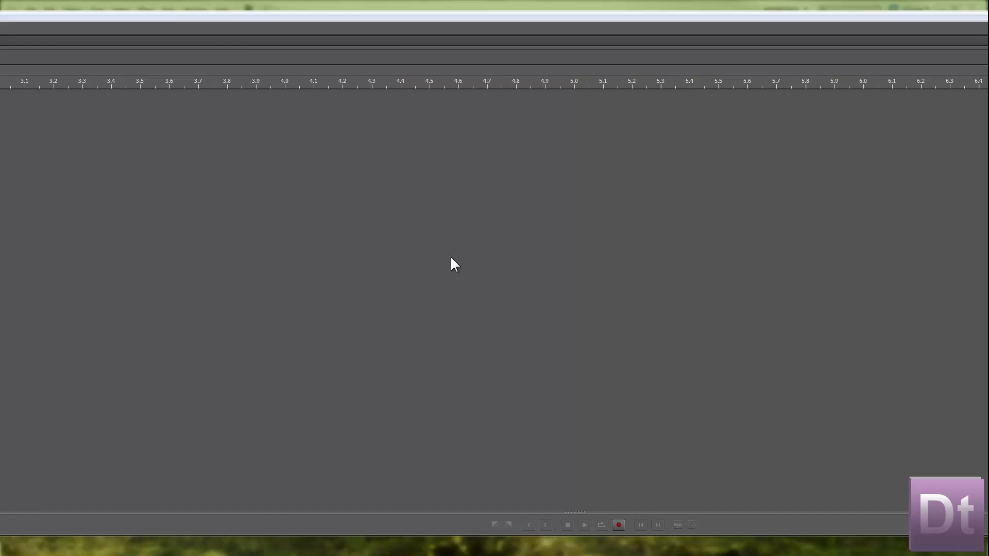
left_click_drag(710, 6, 489, 22)
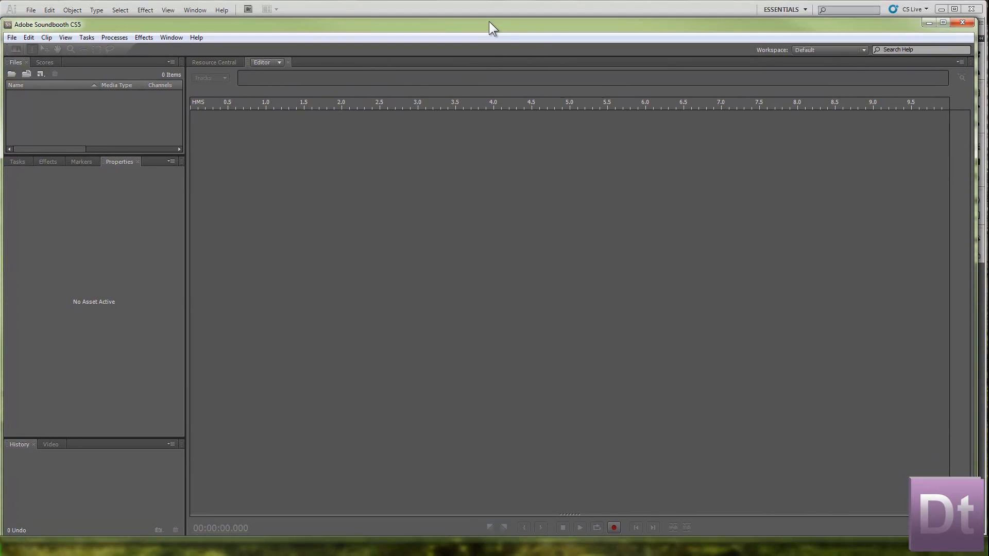
left_click(940, 24)
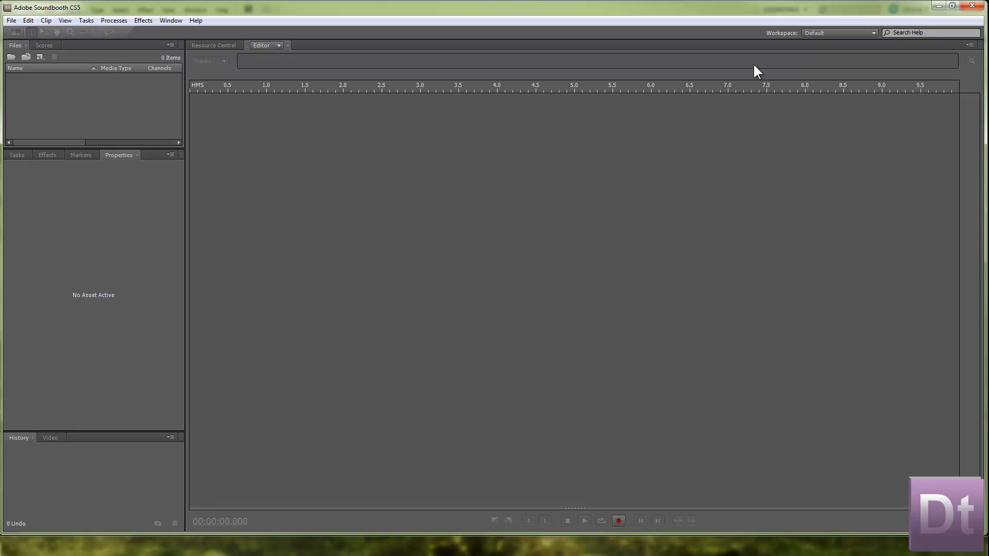
Step: Open the audio file preview.mp3 from the user's Downloads folder
left_click(11, 21)
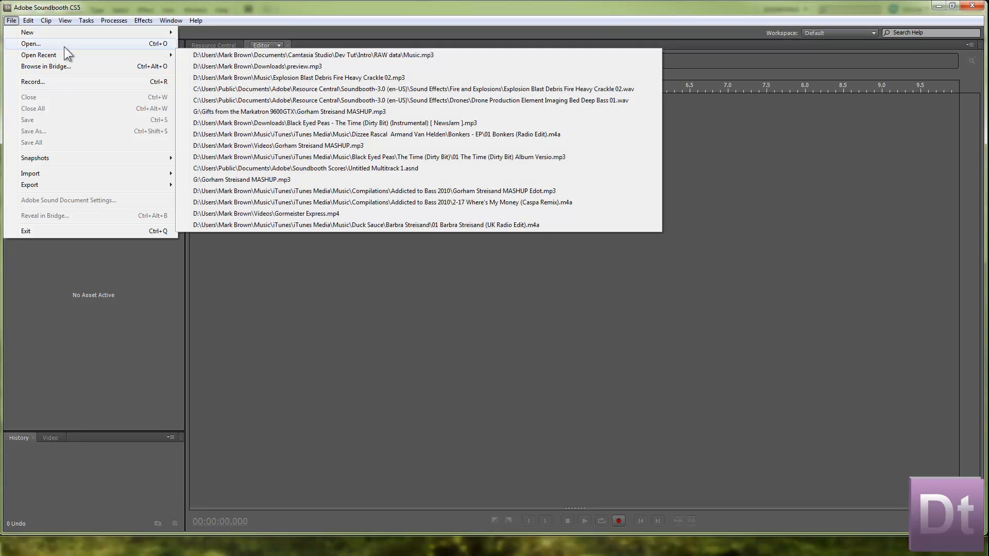
left_click(75, 43)
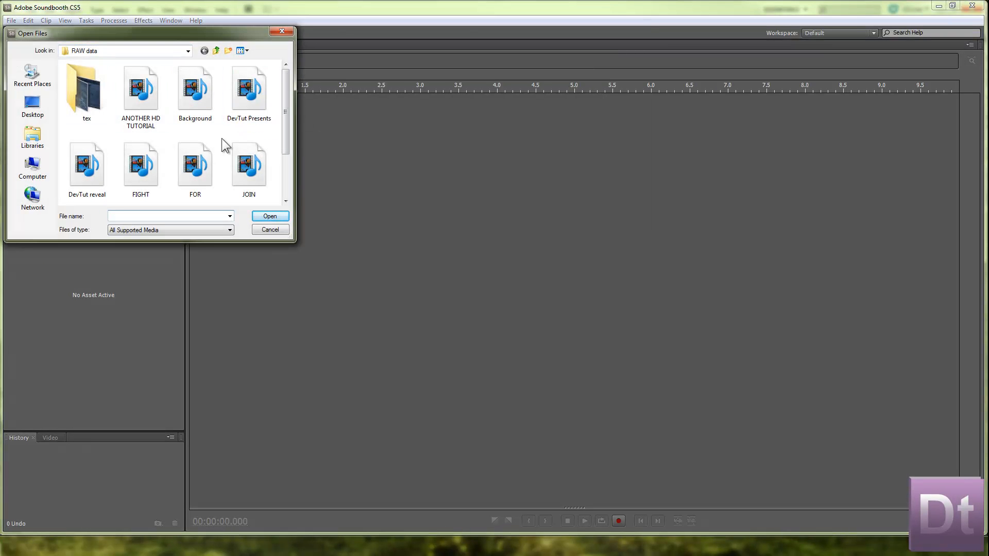
left_click(25, 119)
left_click(33, 137)
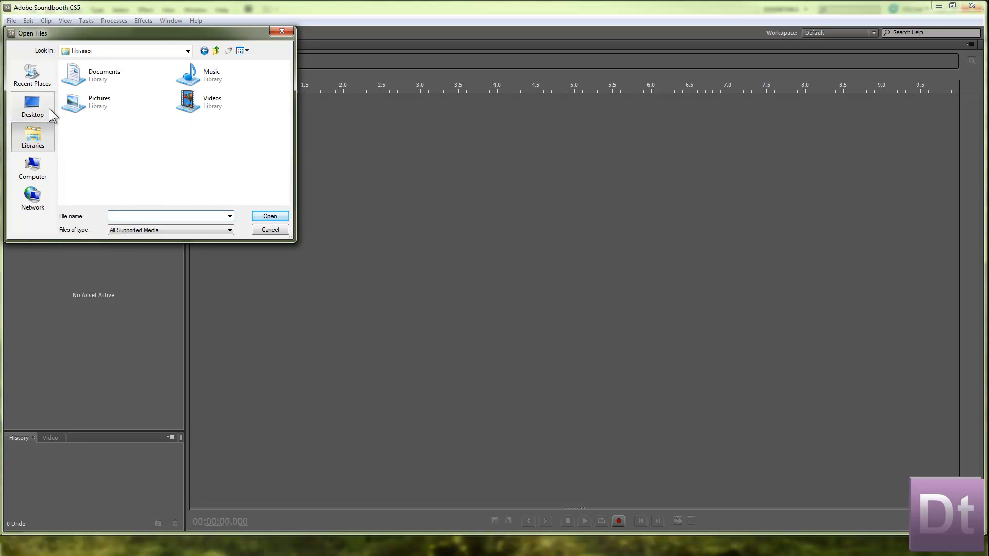
double_click(92, 80)
left_click(32, 105)
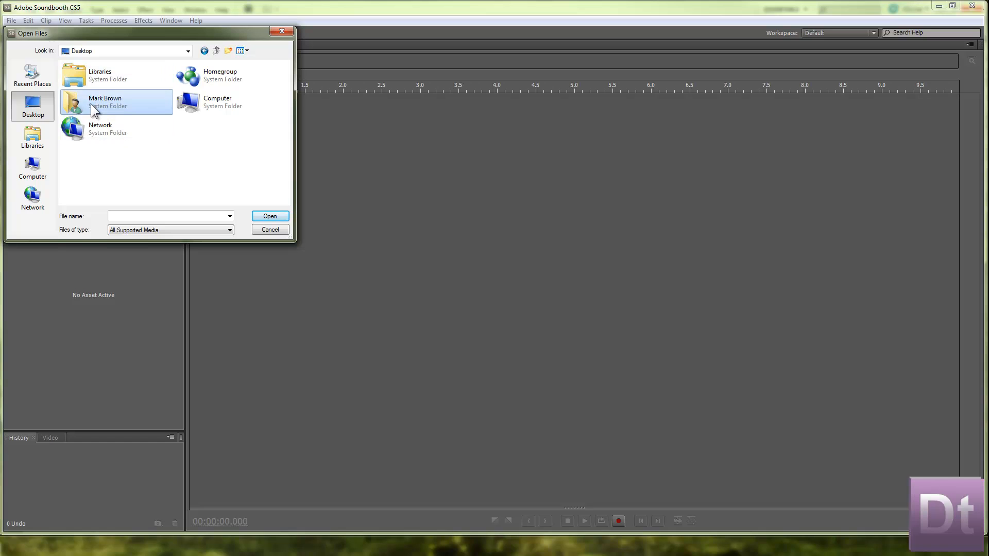
double_click(91, 104)
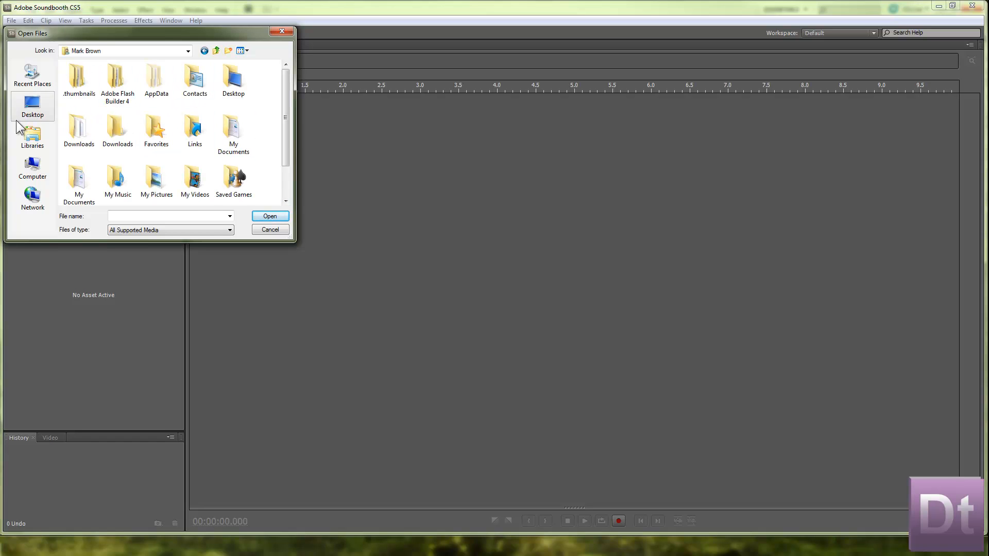
double_click(66, 128)
scroll(107, 137, "down", 1)
double_click(104, 154)
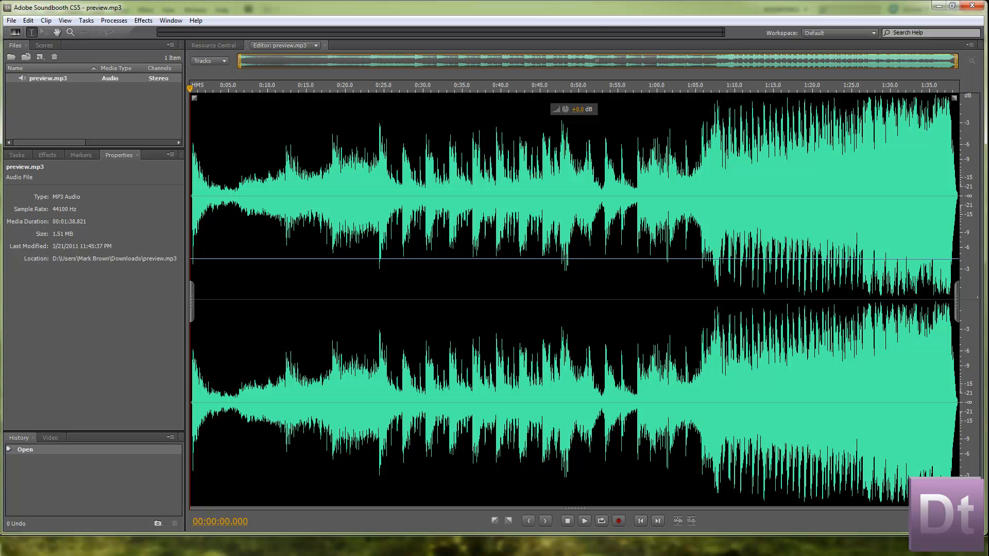
Step: Play preview.mp3 through, and delete the audio from the start to about 1:04
left_click(588, 520)
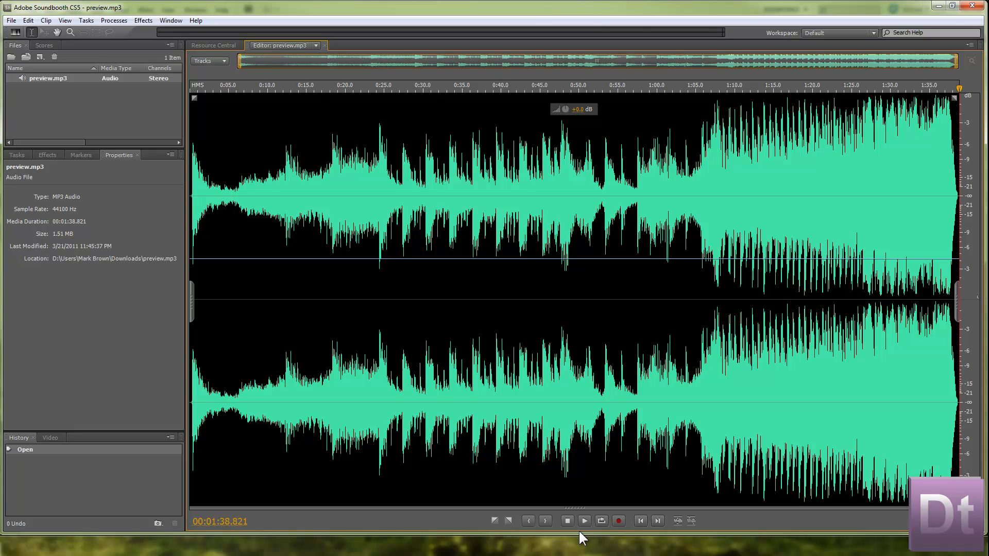
left_click(691, 175)
left_click_drag(691, 175, 191, 175)
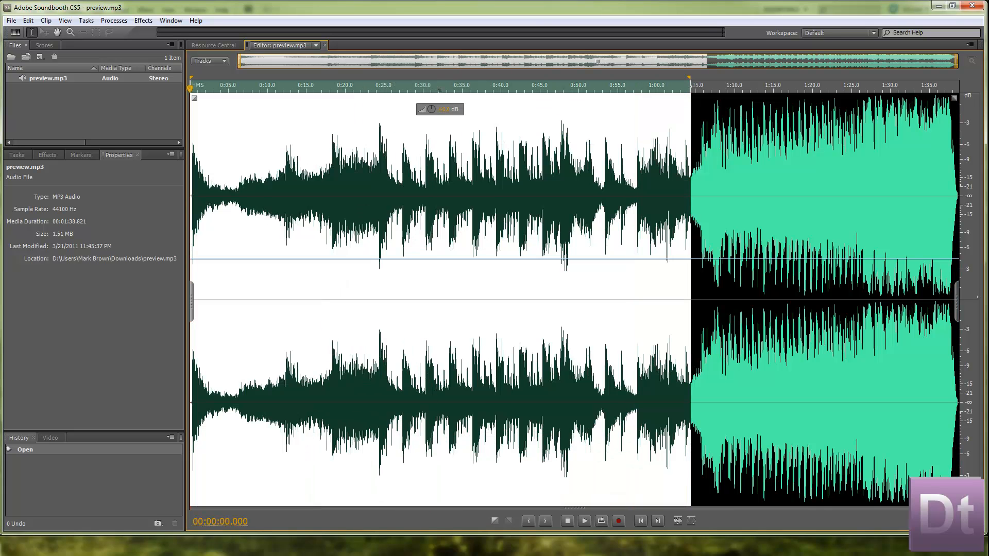
key("Delete")
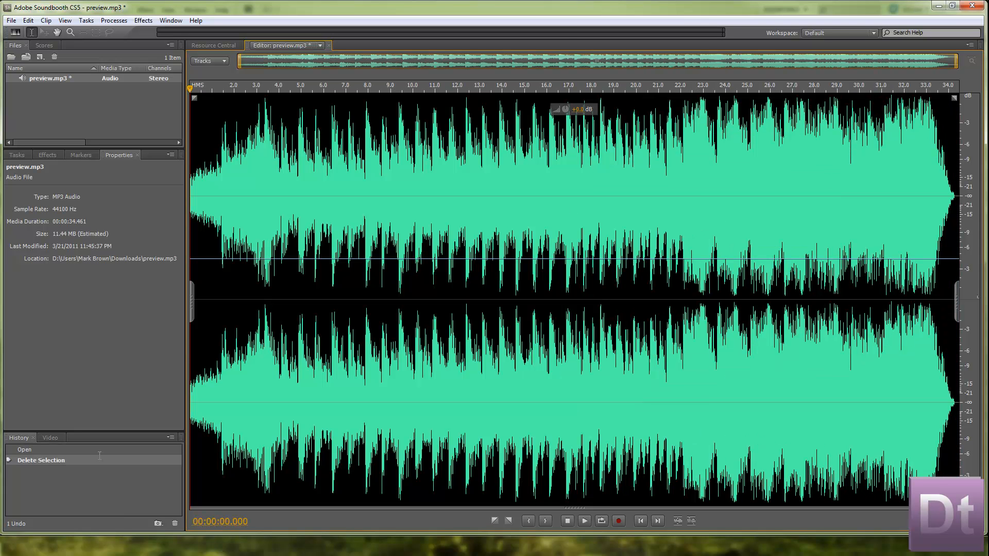
Step: Play the opening seconds of the trimmed clip and examine successive points along its waveform up to about 25.8 s
left_click(586, 523)
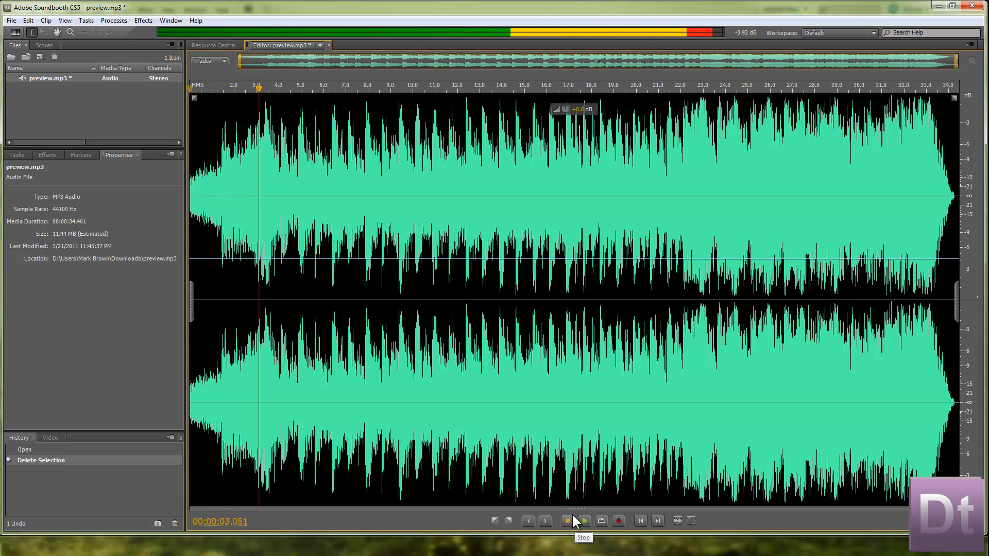
left_click(569, 521)
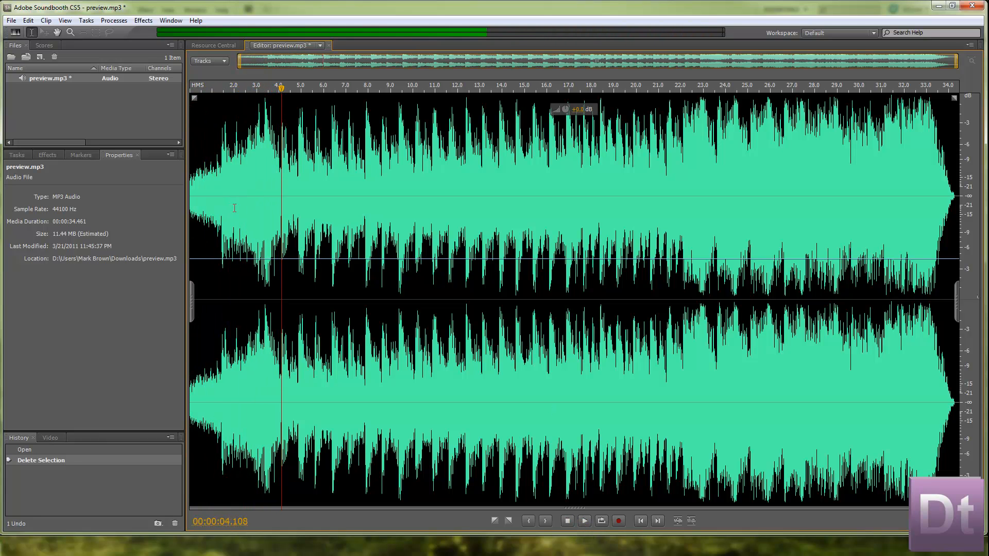
left_click(267, 150)
left_click(300, 158)
left_click(322, 160)
left_click(355, 163)
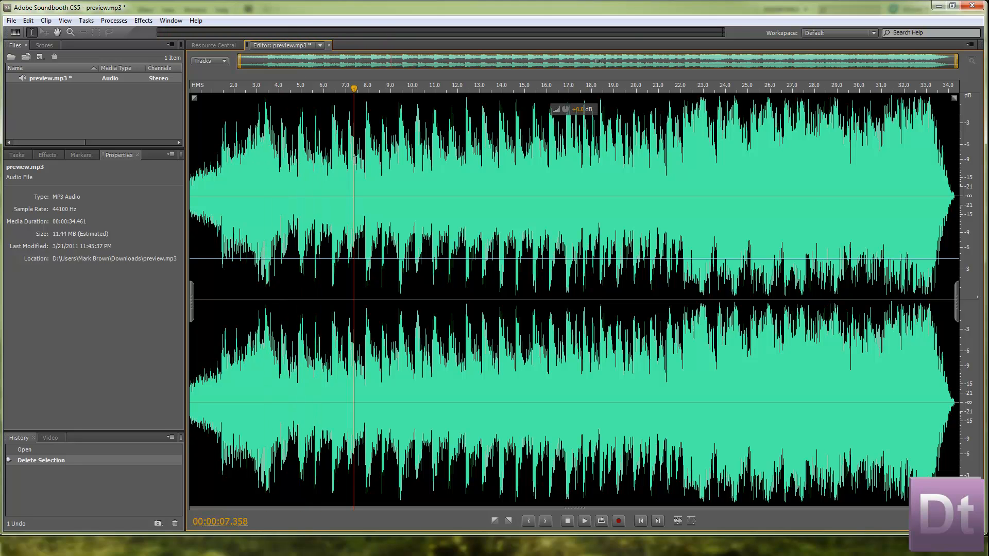
left_click(399, 164)
left_click(587, 168)
left_click(758, 172)
left_click(700, 175)
left_click(725, 176)
left_click(767, 173)
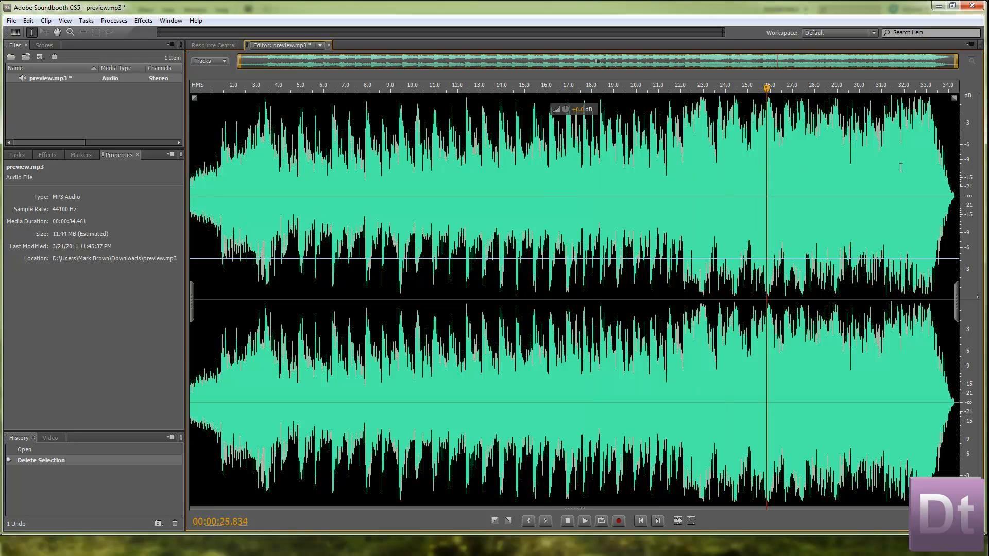
Step: Compare the clip's closing section with its first 1.4 seconds and listen to the ending
left_click_drag(913, 170, 959, 175)
left_click(885, 178)
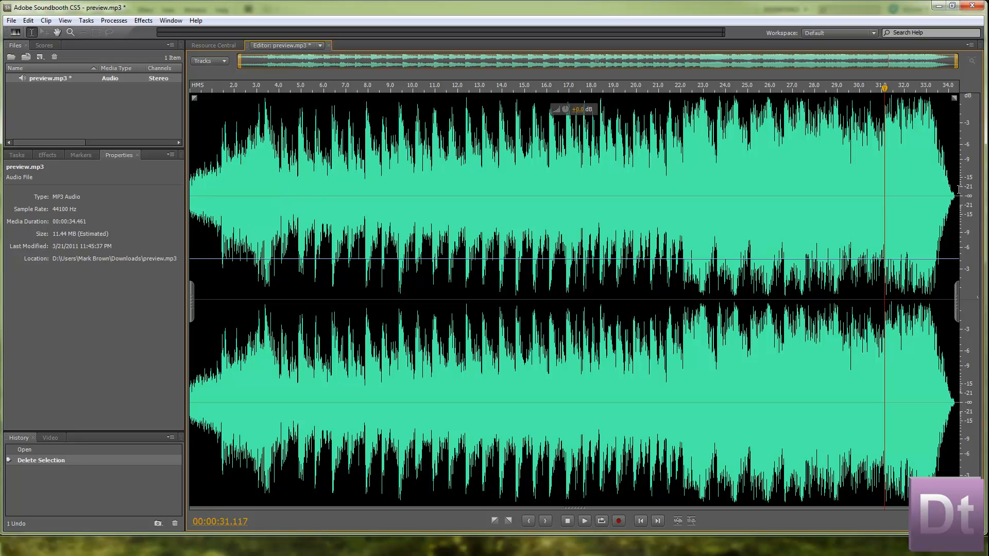
left_click_drag(222, 170, 113, 169)
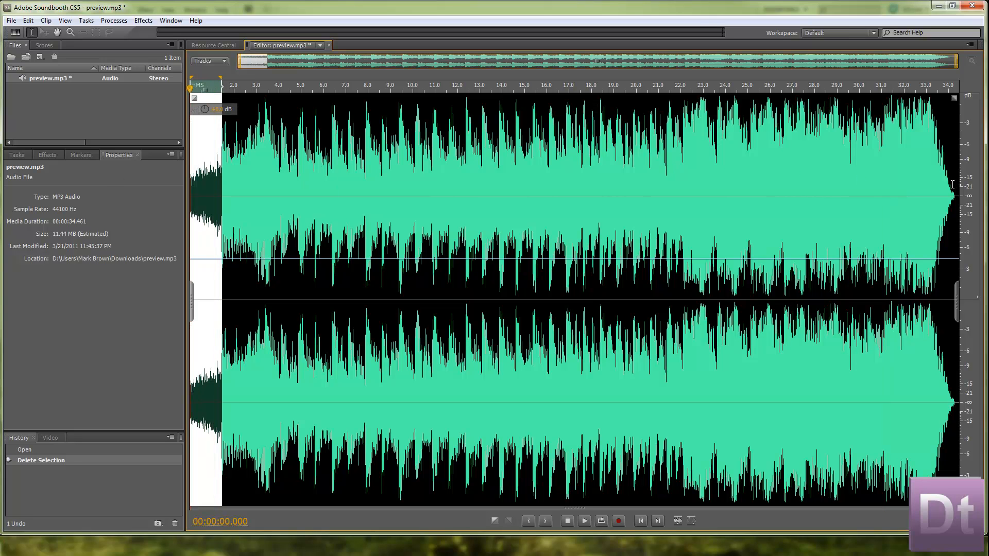
left_click(940, 265)
left_click(585, 520)
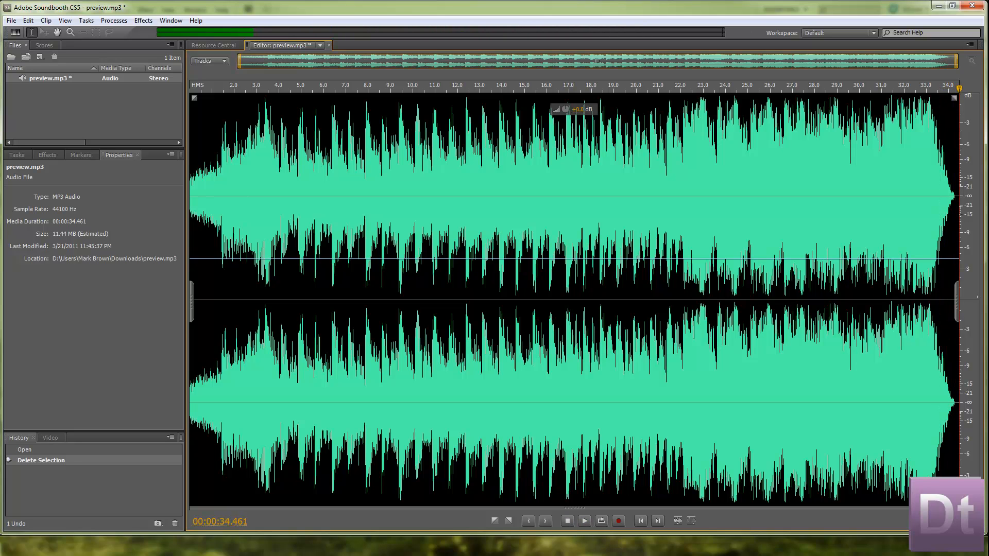
Step: Delete the short silence after the fade-out at the very end of the clip
left_click(954, 199)
left_click_drag(955, 198, 959, 198)
key("Delete")
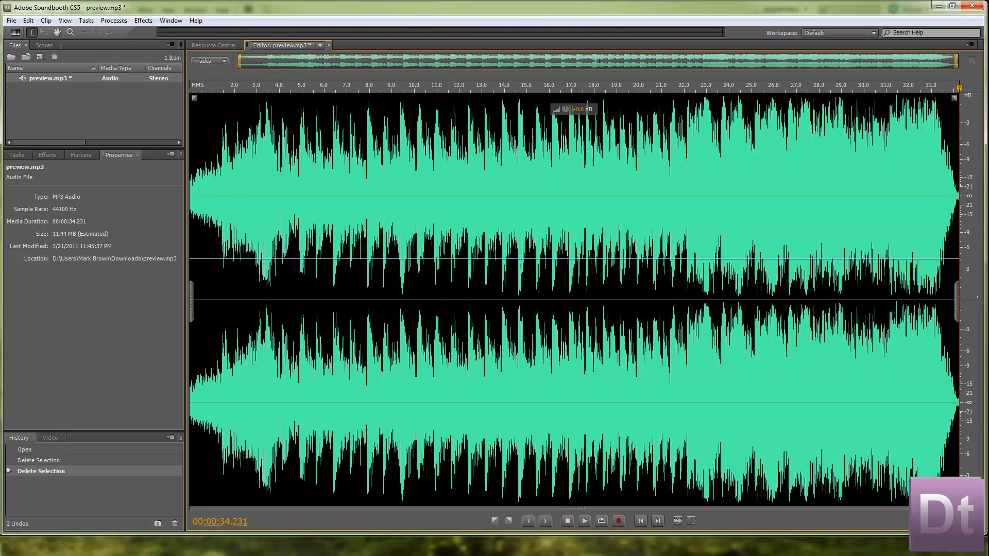
Step: Copy the clip's opening section of about 1.5 s and paste it at the end of the clip
left_click(221, 178)
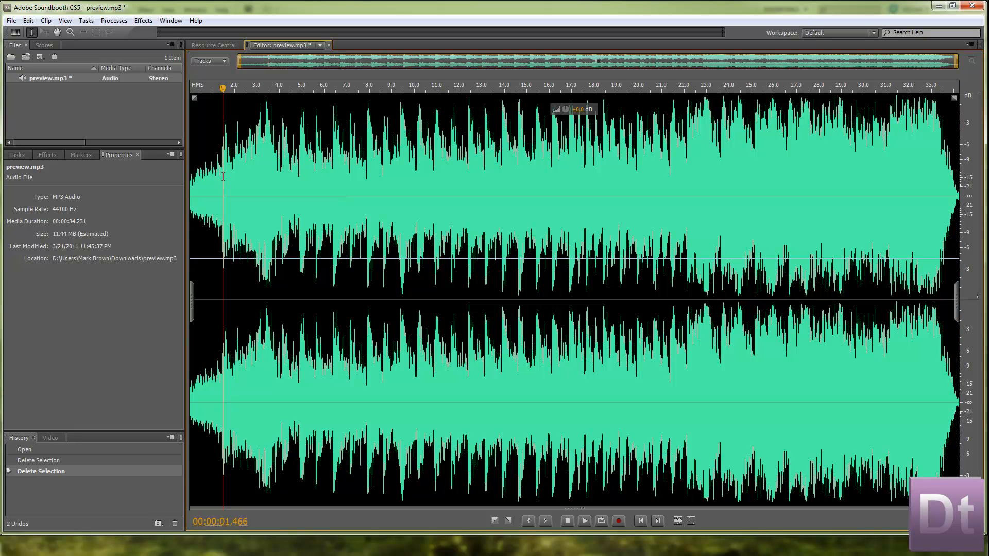
left_click(192, 177)
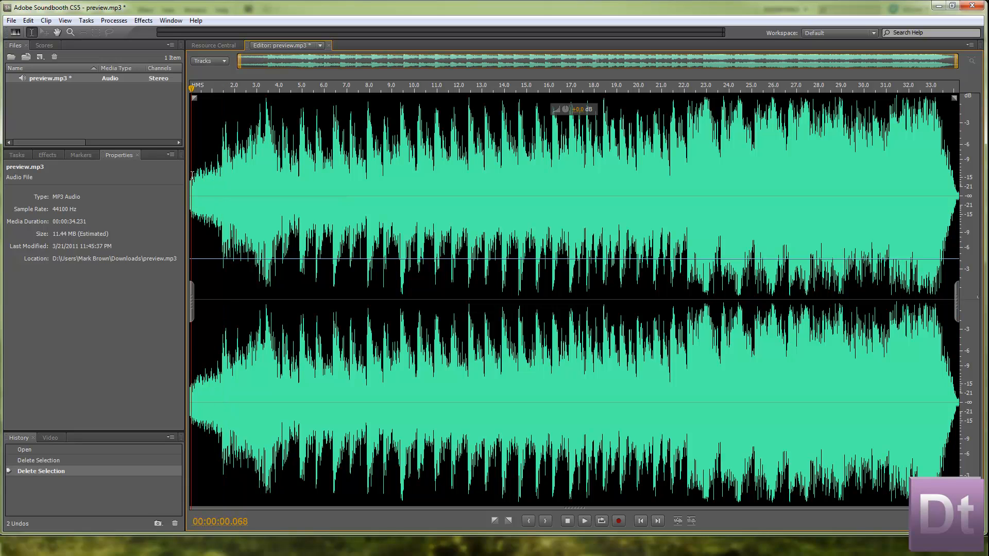
left_click_drag(192, 175, 223, 170)
left_click(585, 523)
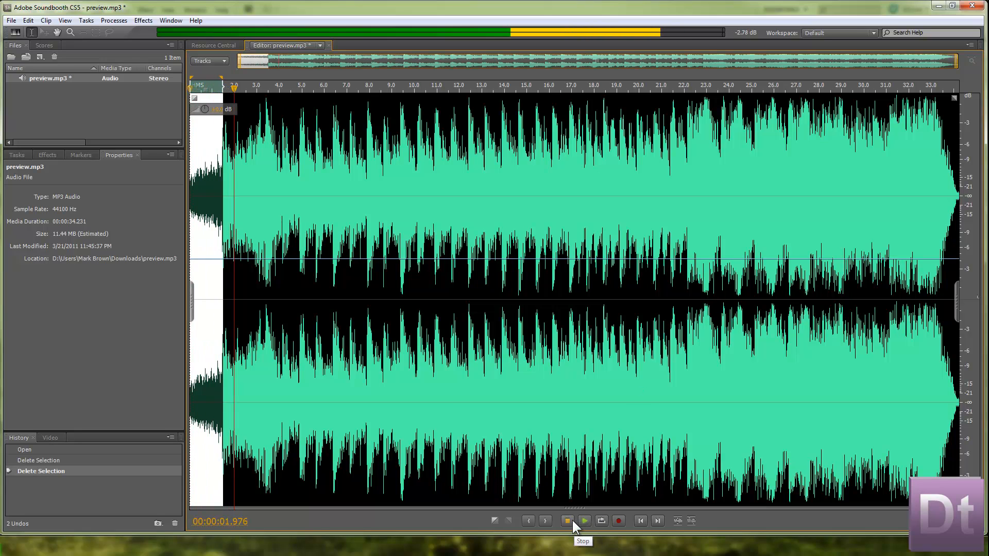
left_click(572, 519)
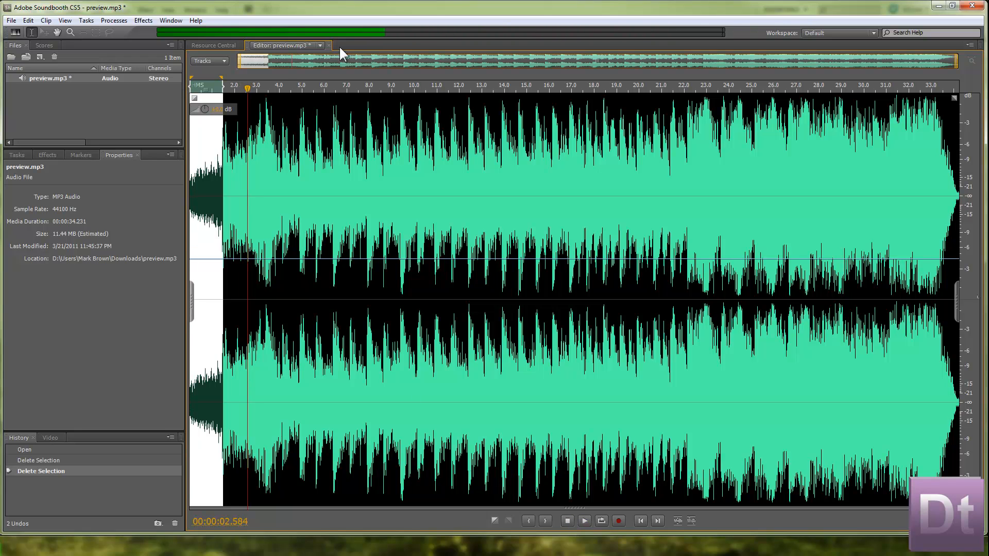
left_click_drag(244, 88, 190, 89)
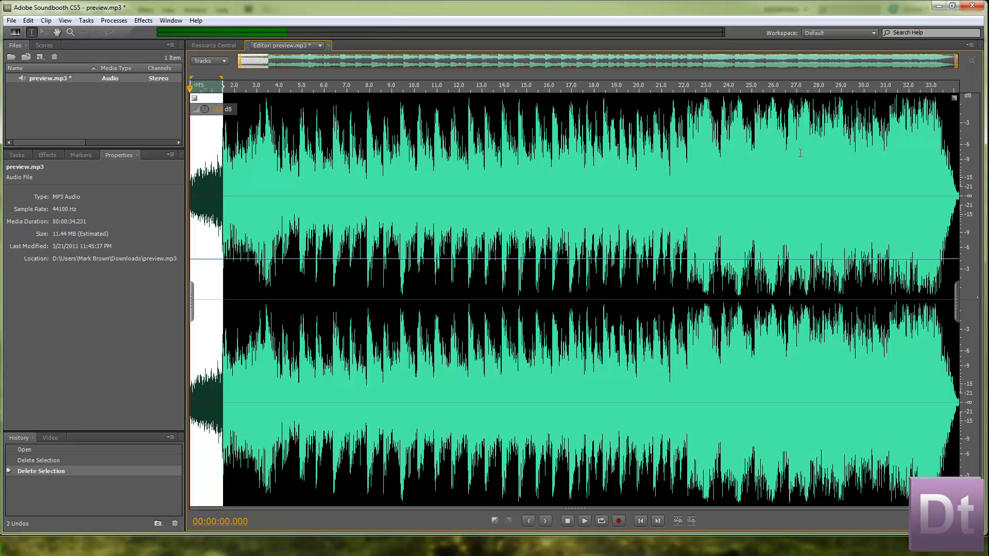
left_click(906, 129)
left_click_drag(935, 88, 959, 88)
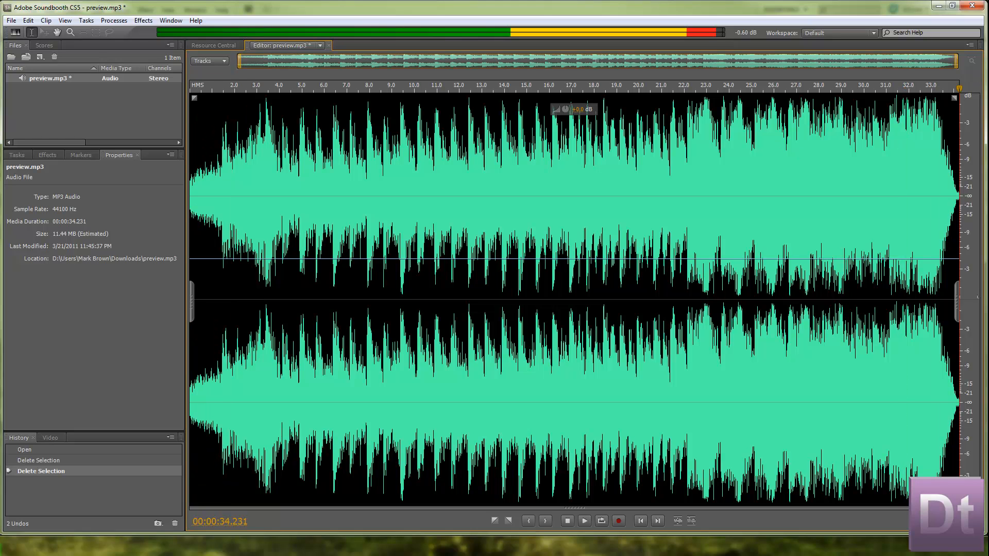
key("ctrl+v")
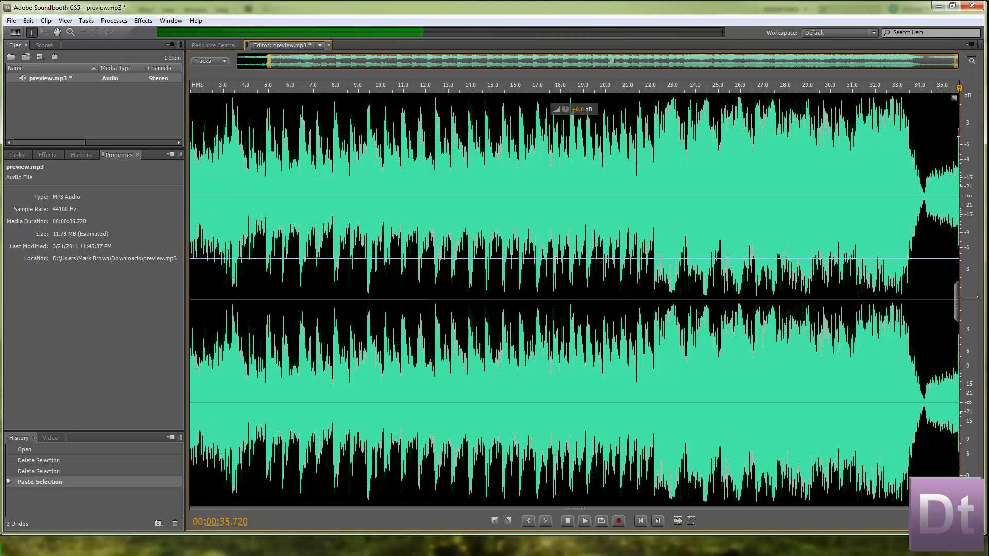
Step: Select the pasted section at the end of the clip and examine the editing commands and effects rack available for it
left_click_drag(924, 185, 971, 192)
right_click(950, 190)
right_click(936, 200)
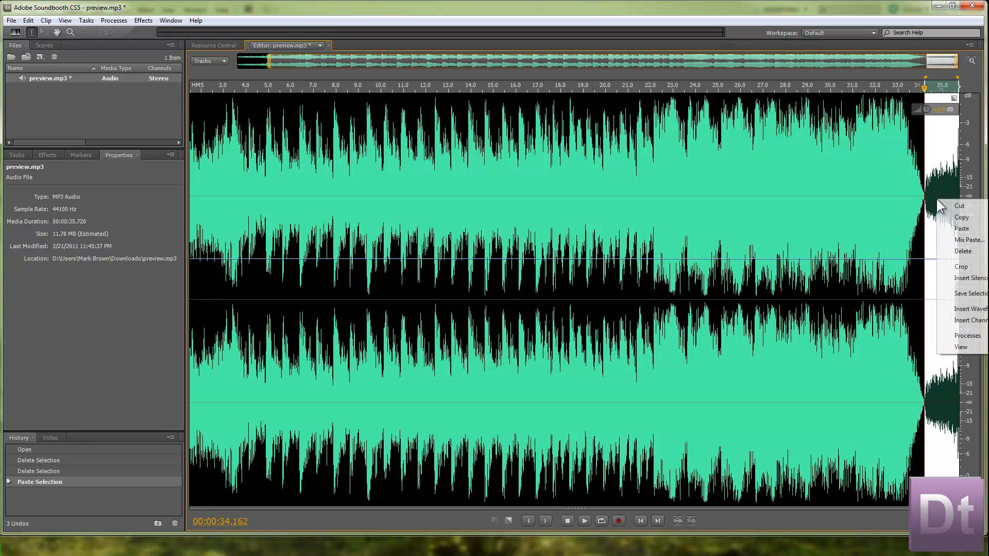
right_click(930, 180)
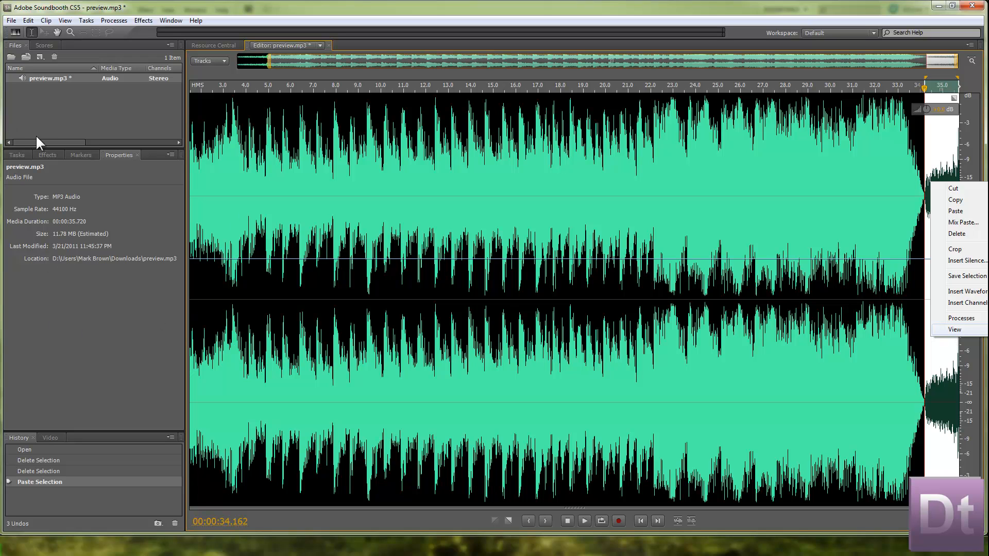
left_click(48, 155)
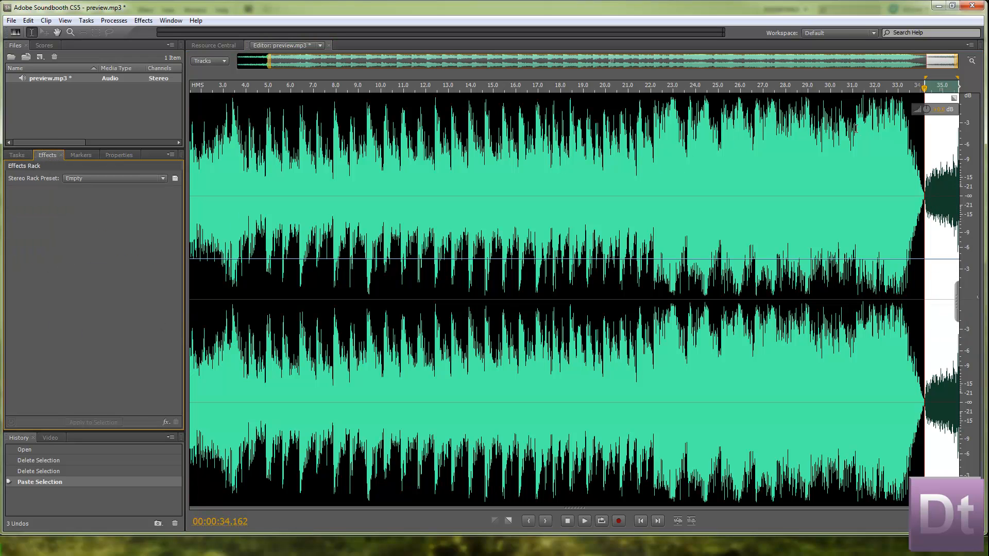
right_click(938, 164)
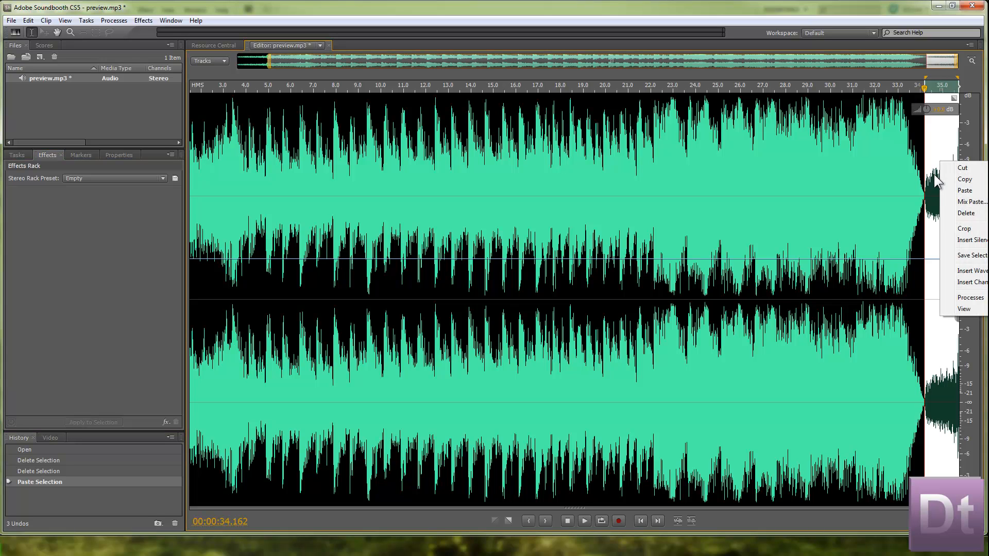
right_click(739, 188)
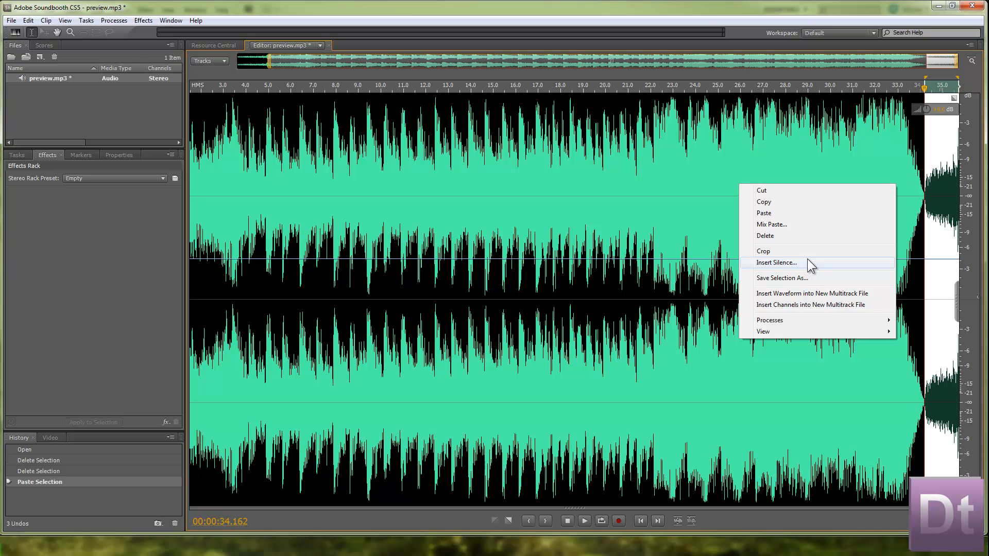
mouse_move(829, 317)
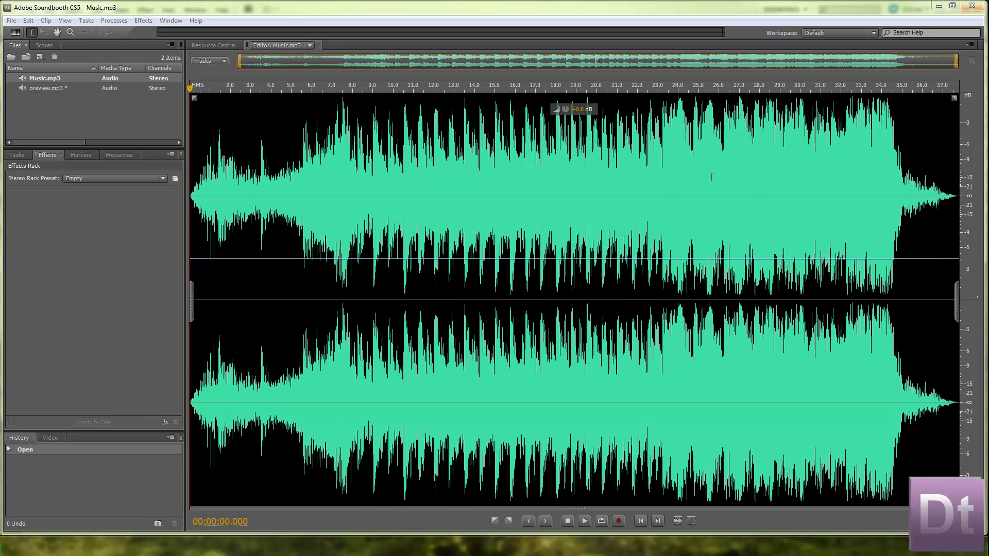
Step: Place the playhead in the quiet tail of Music.mp3, at about 36.4 s
left_click(931, 154)
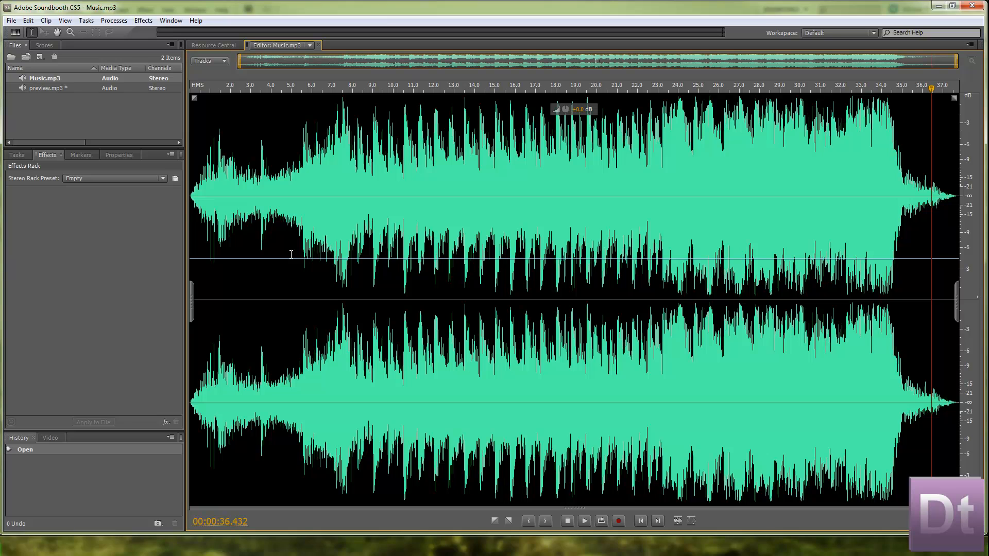
Step: Play Music.mp3's quiet tail from about 35 s, and play the selected opening section of about 1 s
left_click(901, 391)
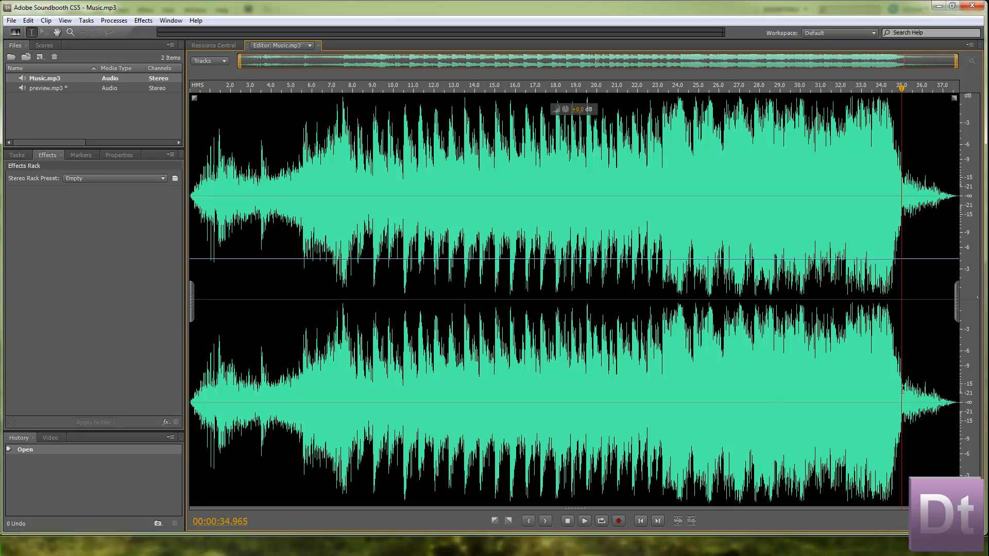
left_click(582, 521)
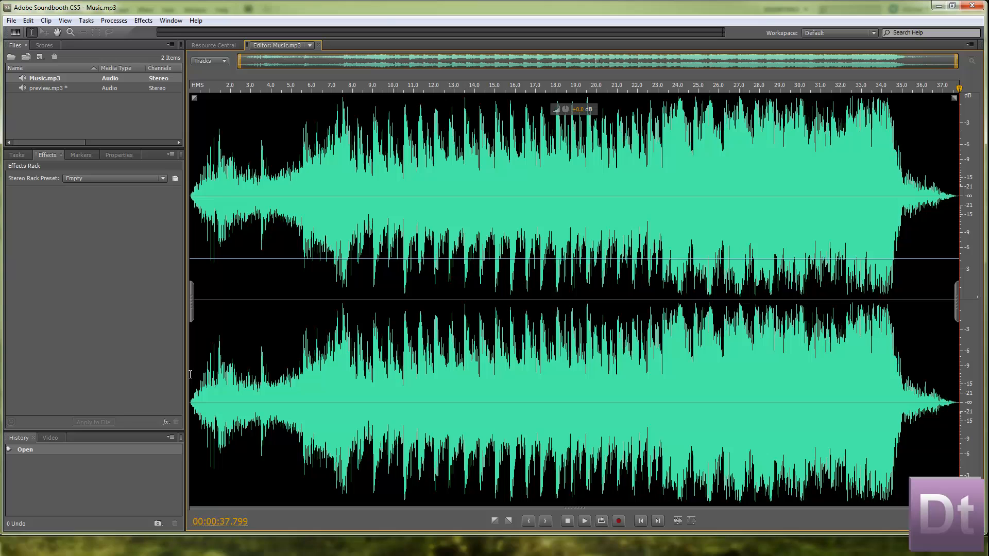
mouse_move(191, 366)
left_mouse_down()
mouse_move(233, 366)
mouse_move(211, 367)
left_mouse_up()
left_click(584, 520)
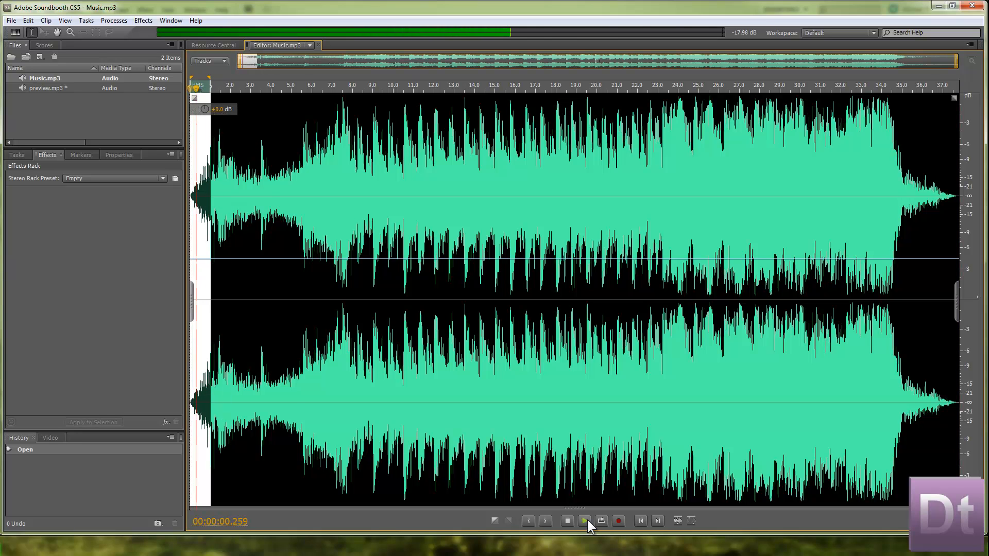
left_click(568, 520)
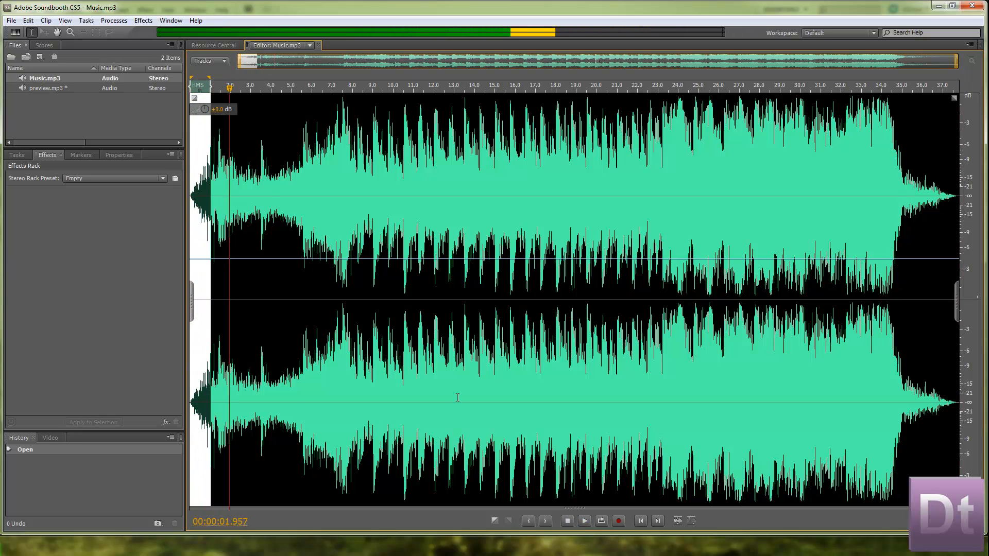
Step: Play Music.mp3 from about 9.1 s to listen to the beat section after the build-up
left_click(361, 338)
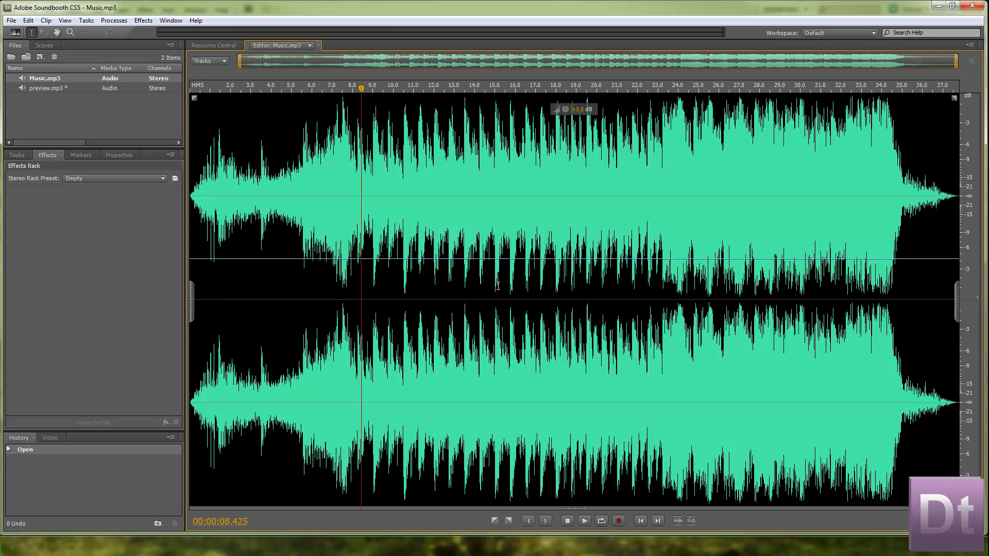
left_click(376, 330)
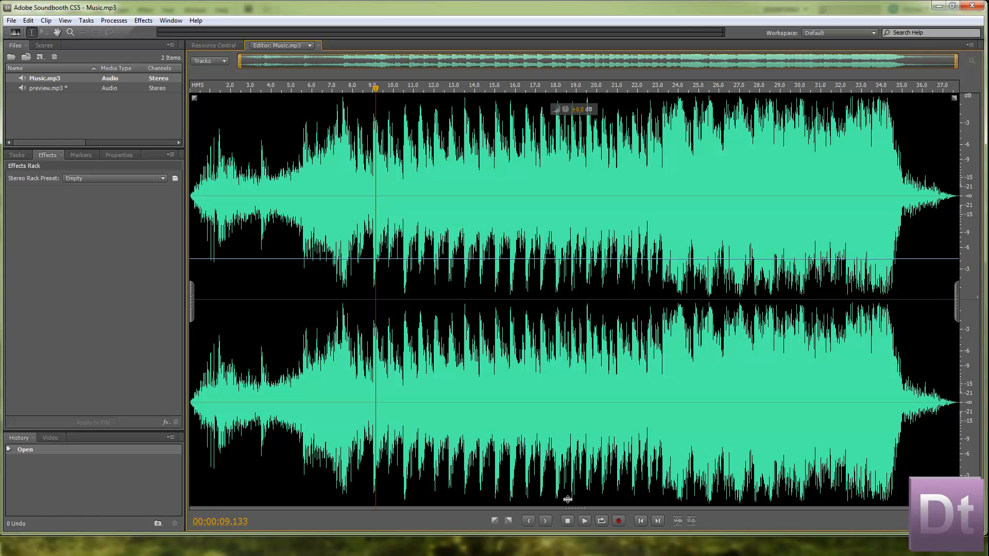
left_click(584, 521)
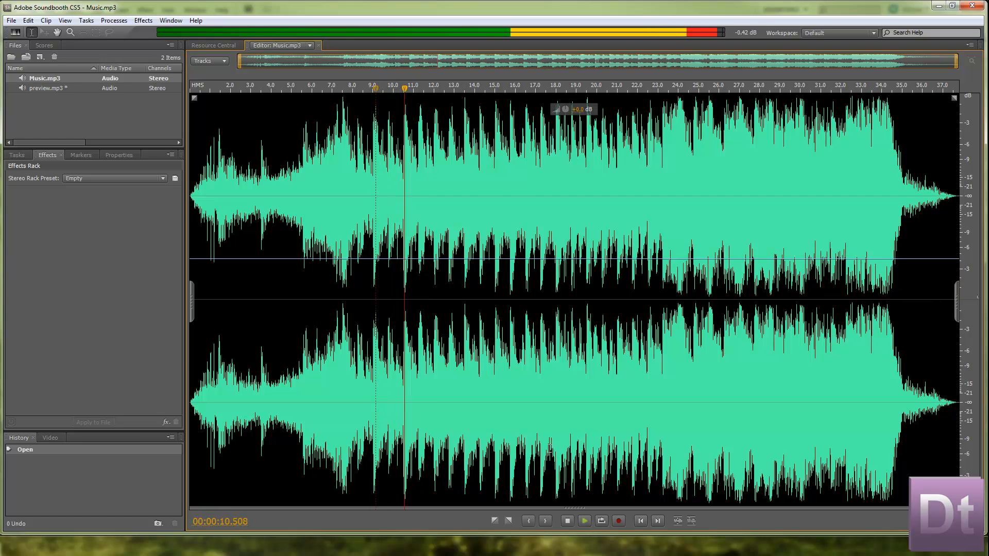
left_click(570, 520)
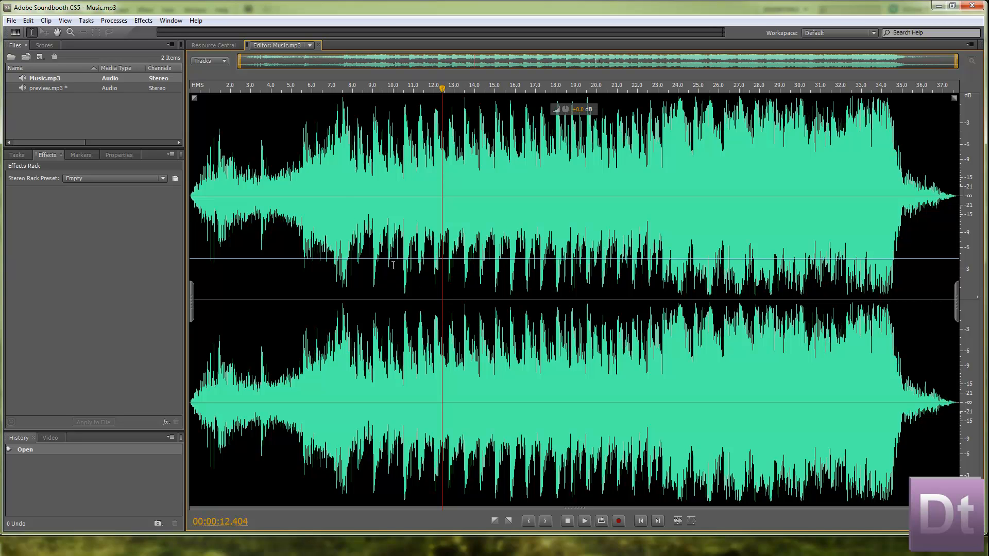
Step: Examine the build-up over the first 8 s and the successive beat peaks up to about 16 s in the waveform
left_click(337, 185)
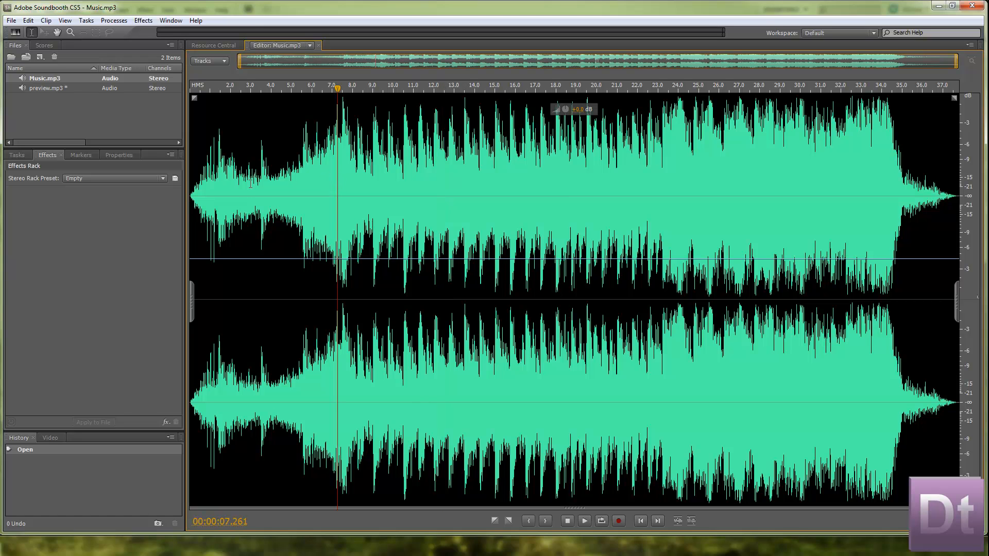
left_click_drag(197, 180, 358, 181)
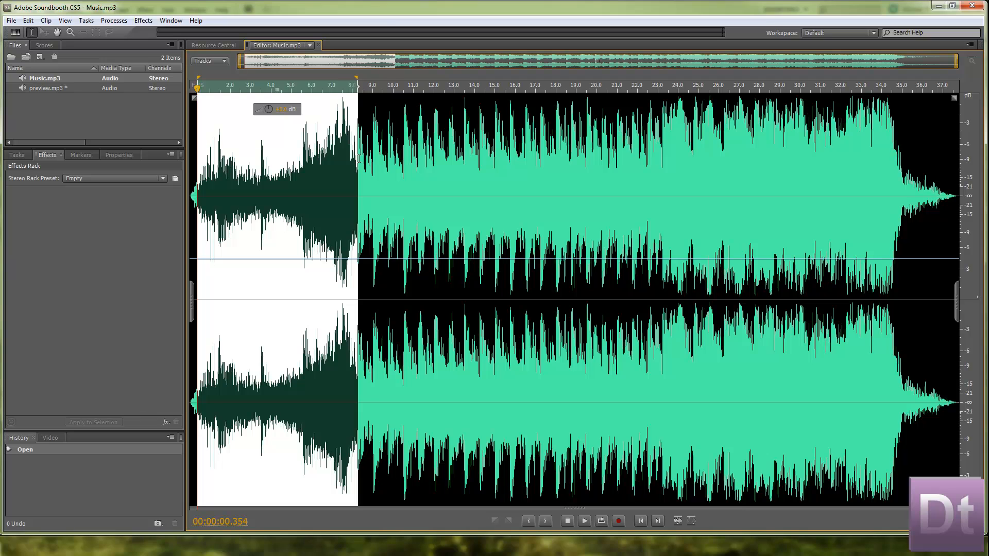
left_click(339, 156)
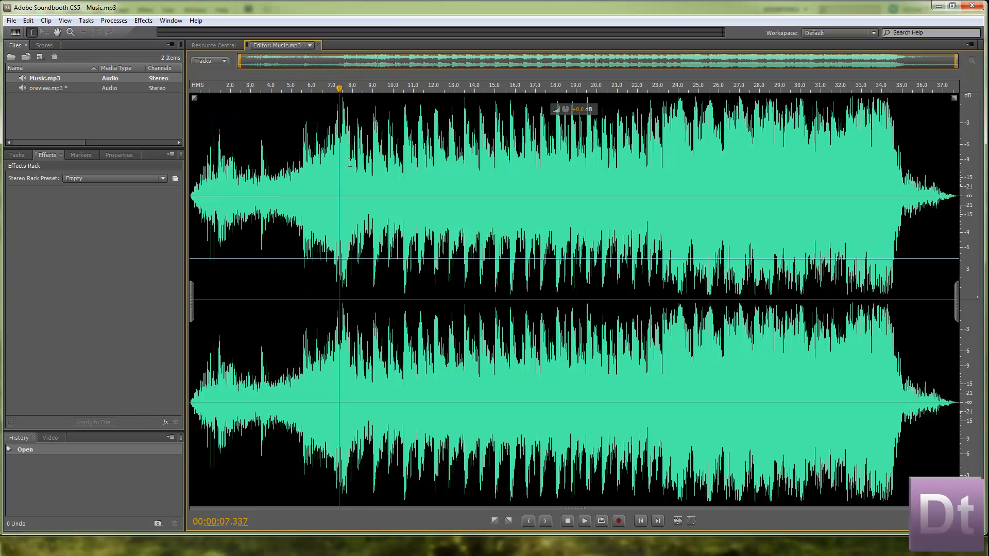
left_click(378, 156)
left_click(393, 159)
left_click(412, 163)
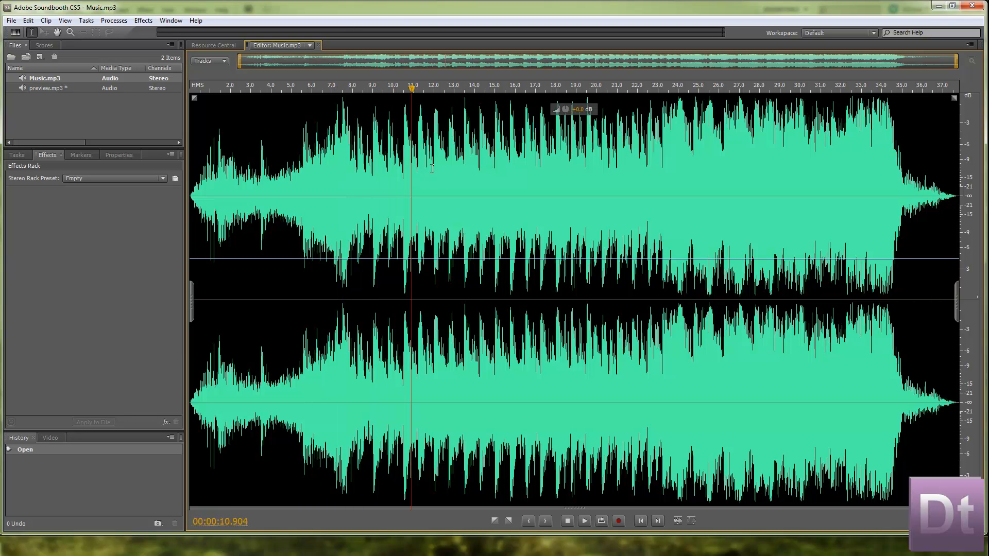
left_click(431, 164)
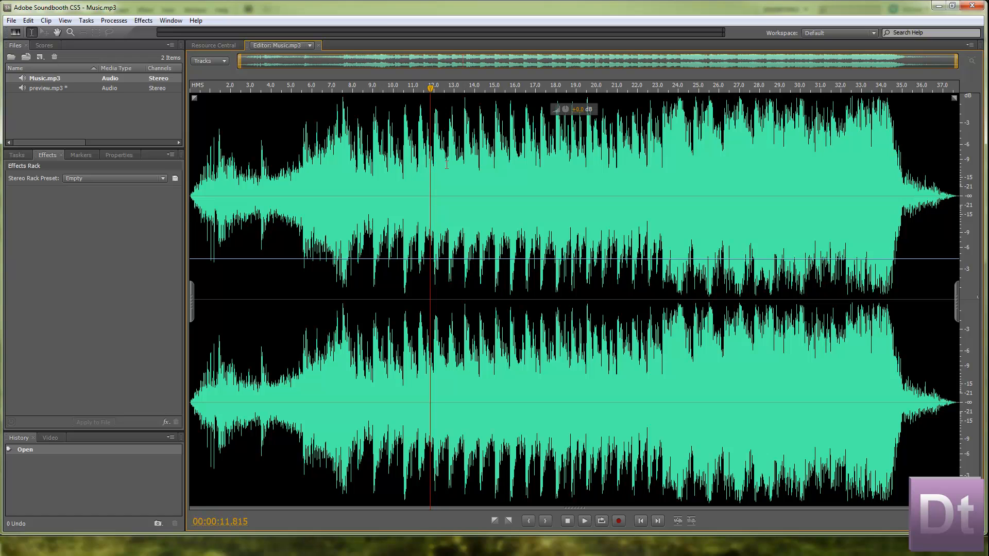
left_click(443, 157)
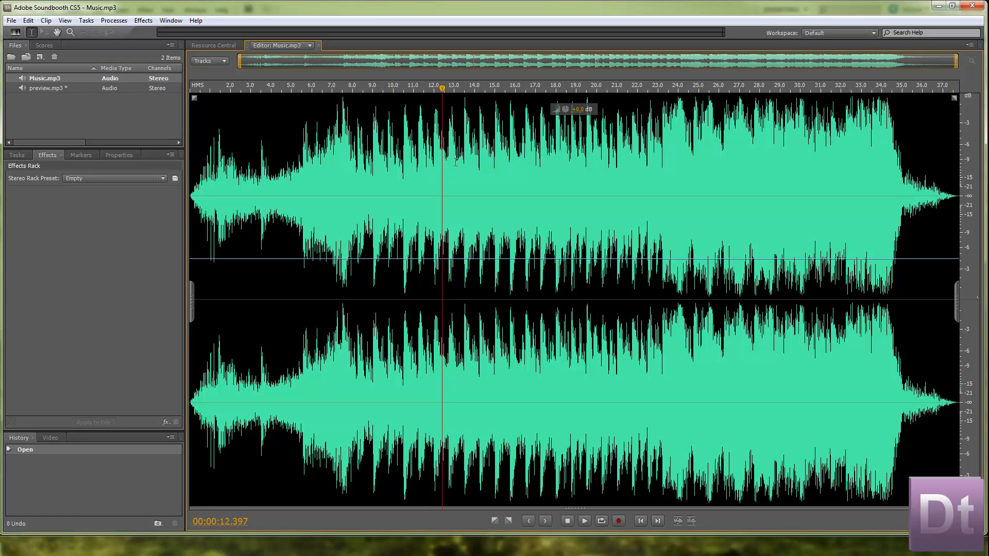
left_click(453, 160)
left_click(468, 154)
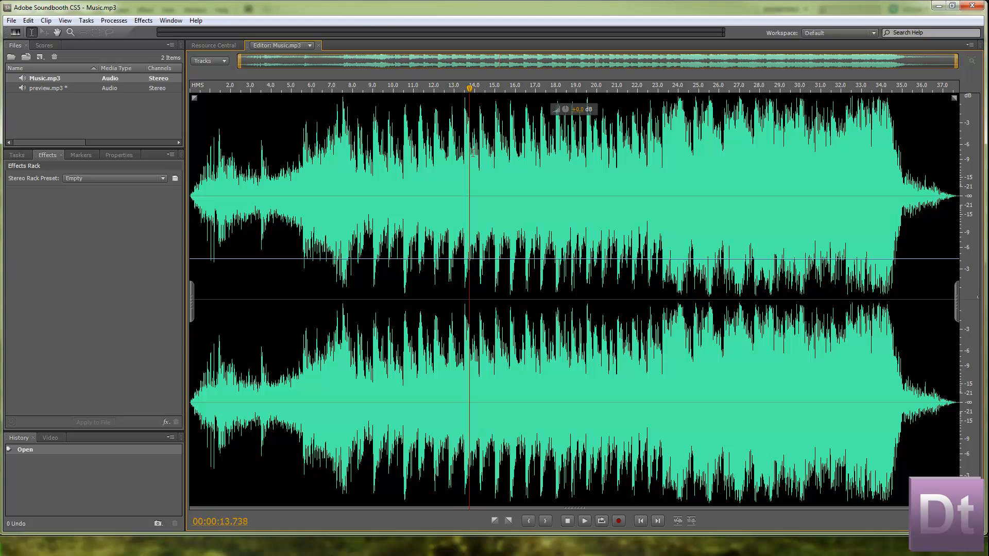
left_click(494, 165)
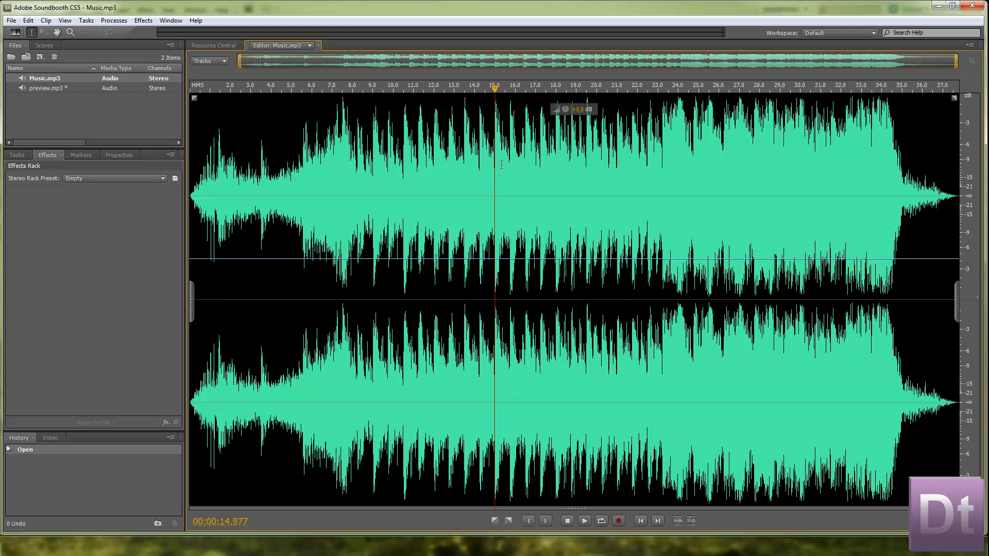
left_click(499, 165)
left_click(513, 165)
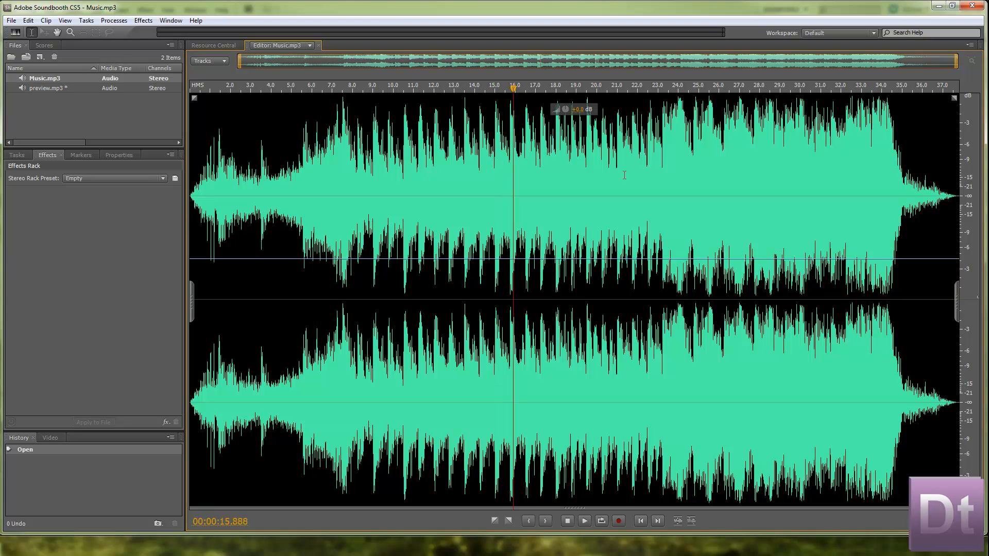
Step: Play the loud final section of Music.mp3 from about 23.4 s
left_click(660, 169)
left_click(666, 170)
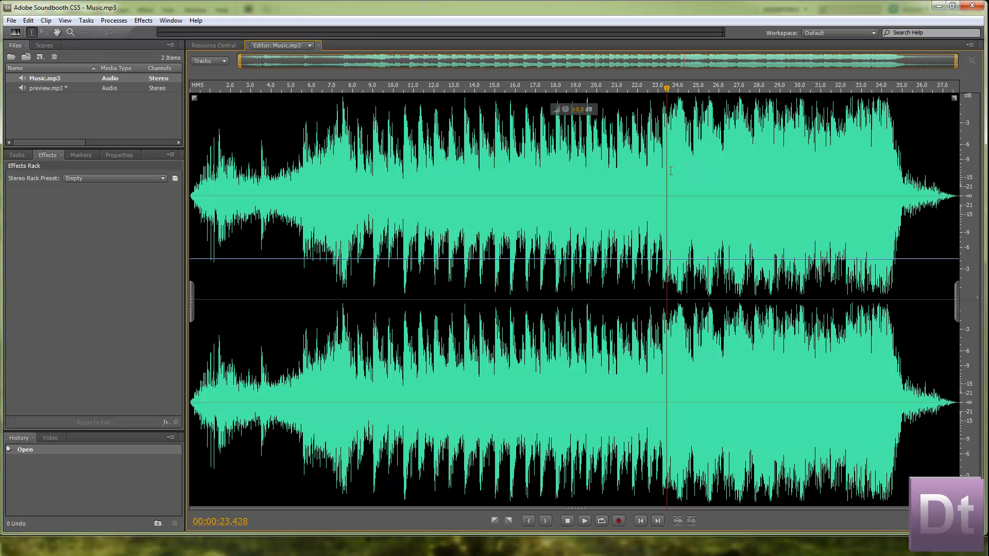
key("space")
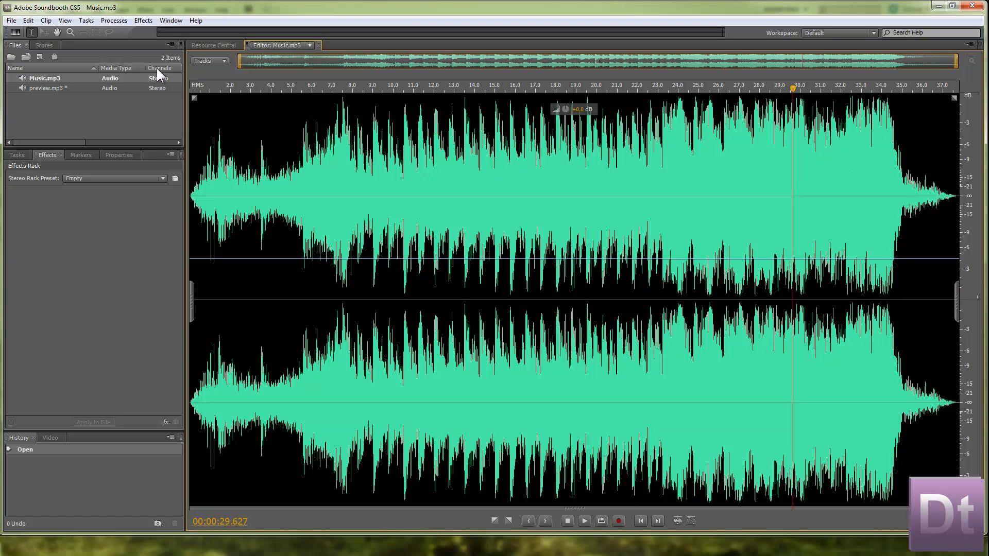
Step: Close Soundbooth without keeping the clipboard data or saving the changes to preview.mp3
left_click(973, 9)
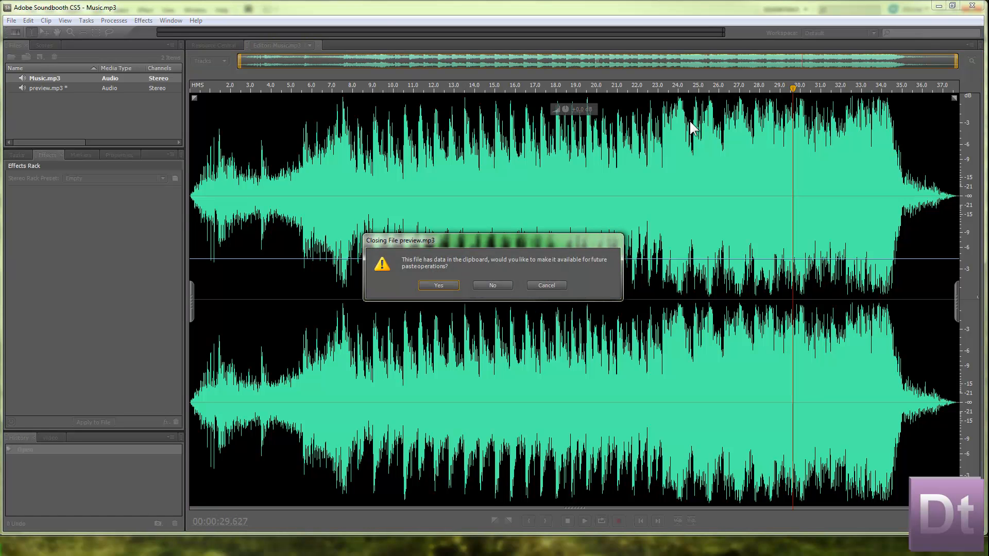
left_click(497, 284)
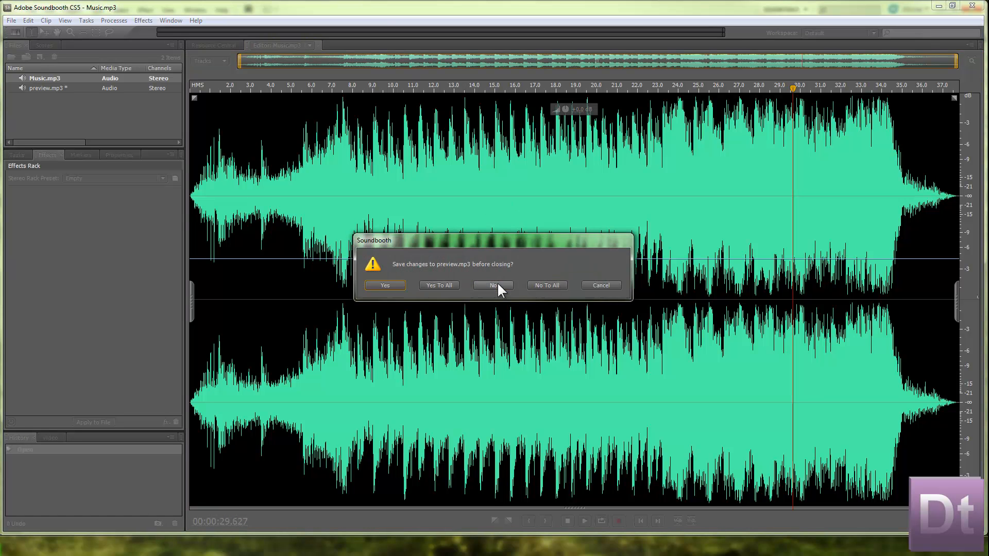
left_click(497, 282)
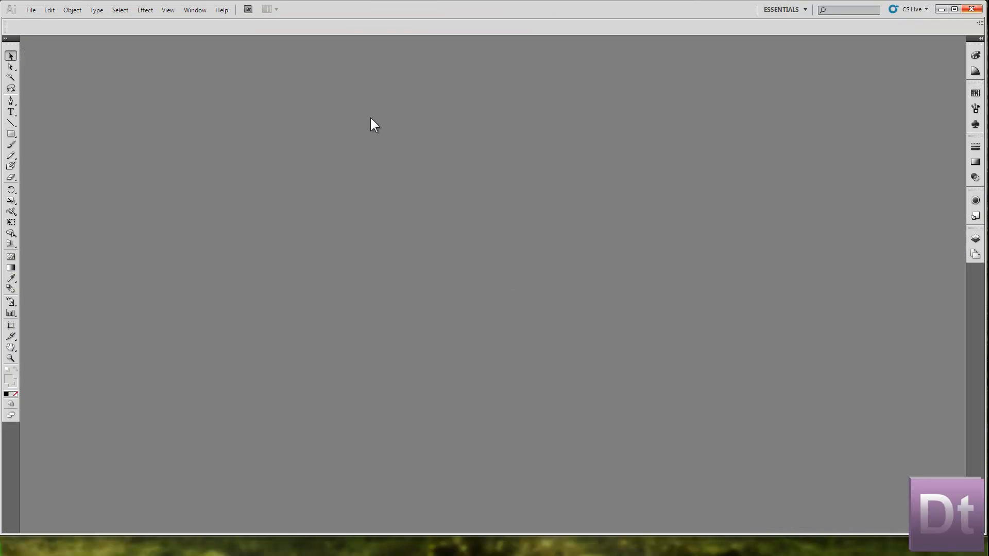
Step: In Illustrator, create a new document with one landscape A4 artboard of 841.89 × 595.28 px
left_click(28, 12)
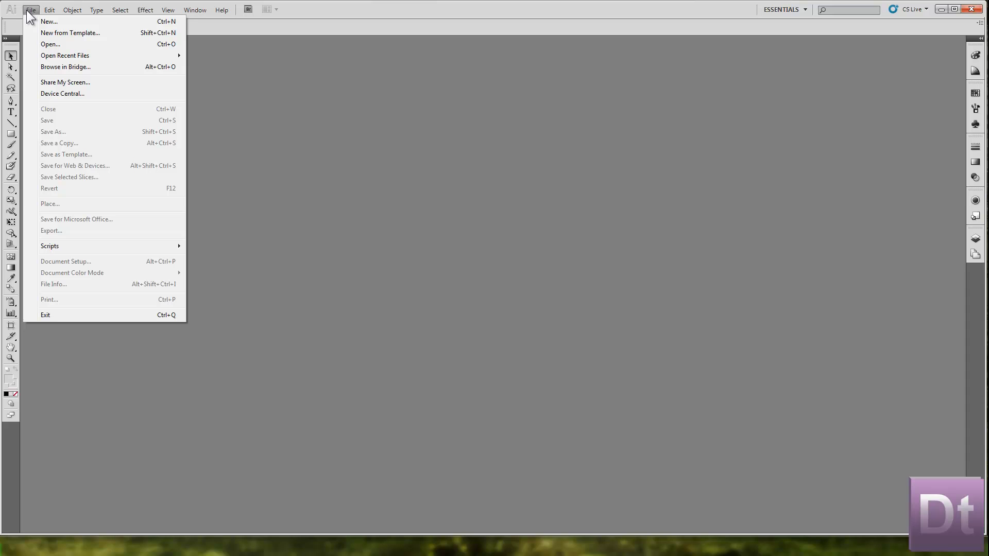
left_click(67, 21)
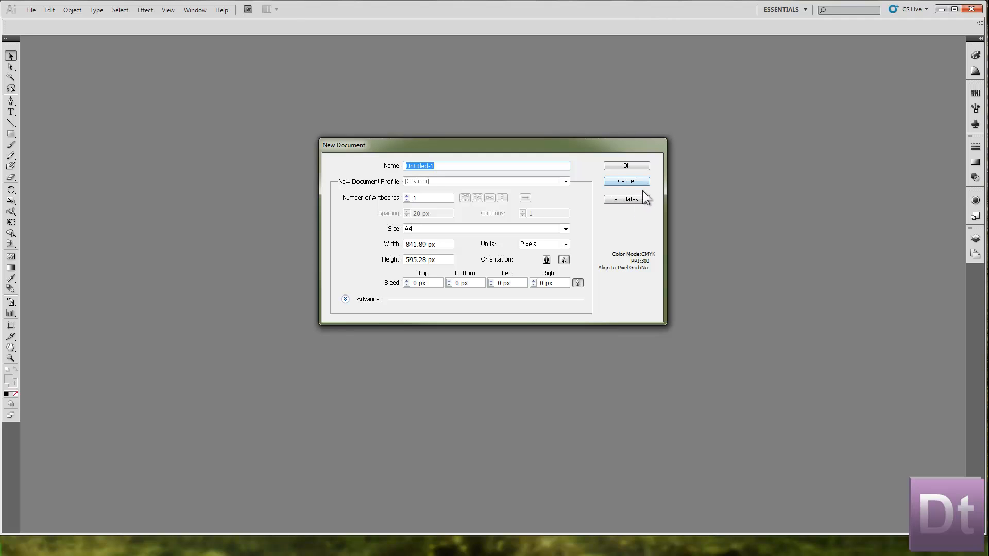
left_click(633, 167)
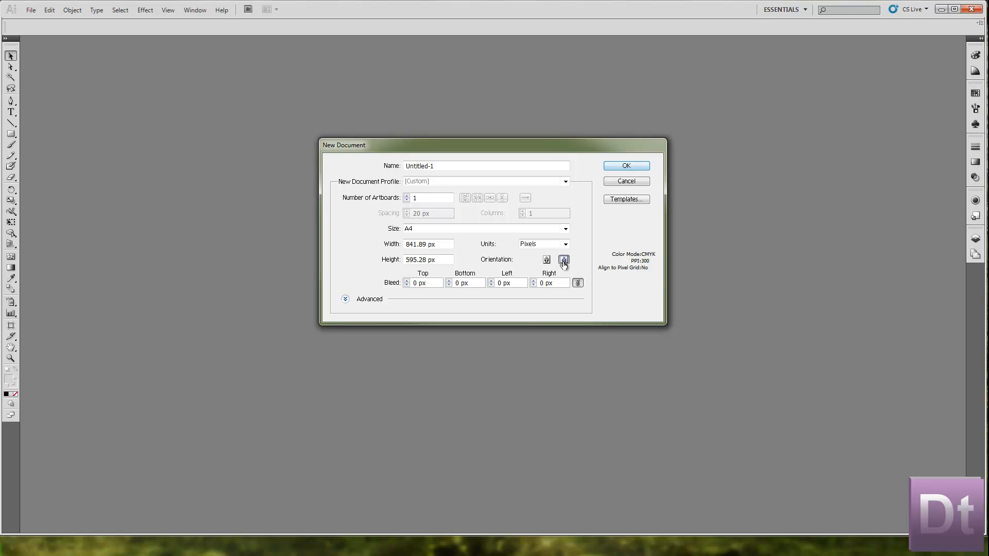
left_click(615, 165)
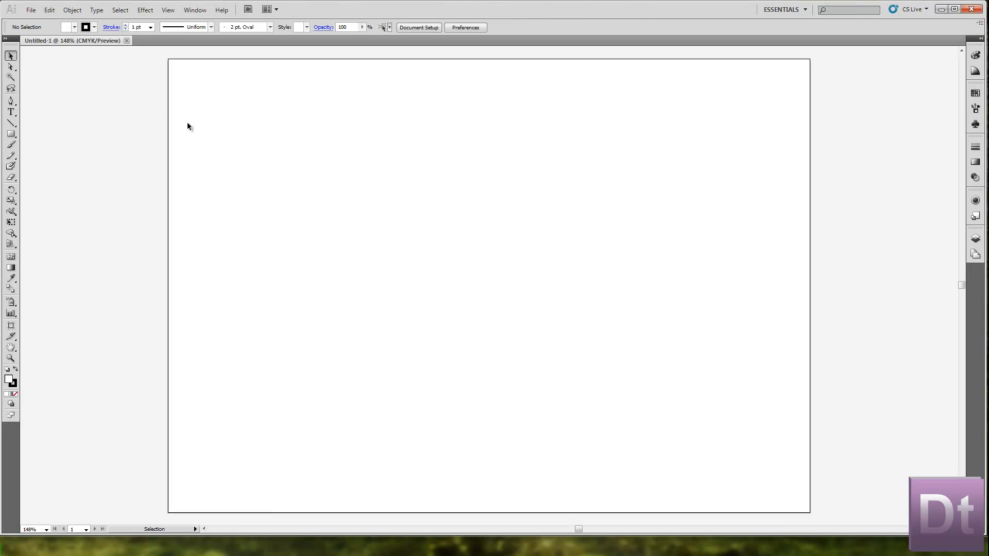
Step: Add the text DEVTUT at 72 pt near the artboard's upper-left corner
left_click(11, 112)
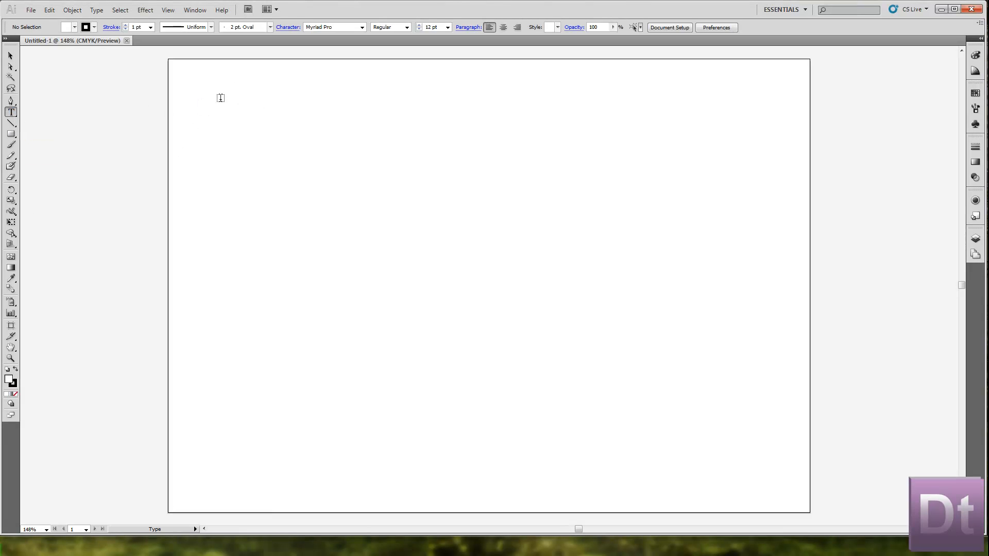
left_click(215, 115)
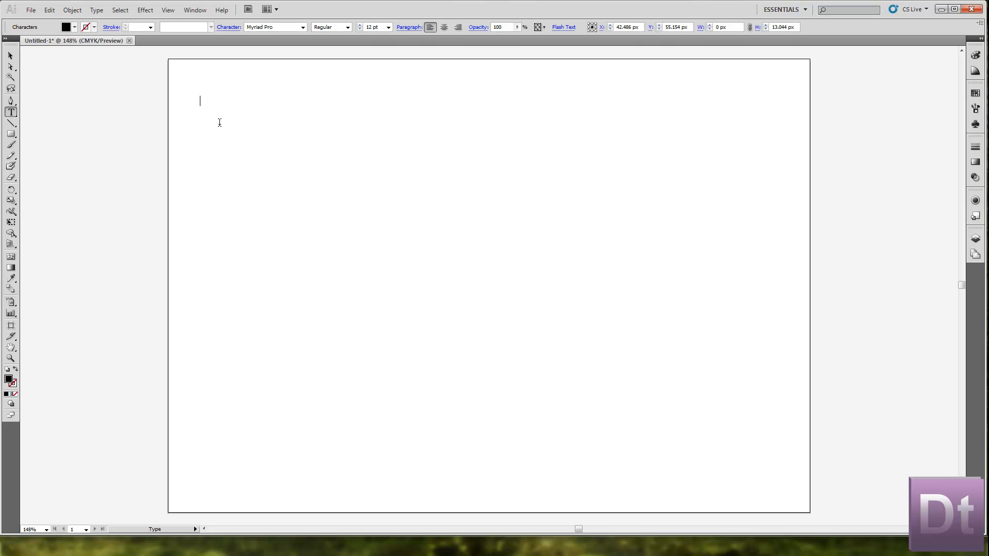
left_click(388, 27)
left_click(369, 151)
type("DEv")
key("BackSpace")
type("VTUT")
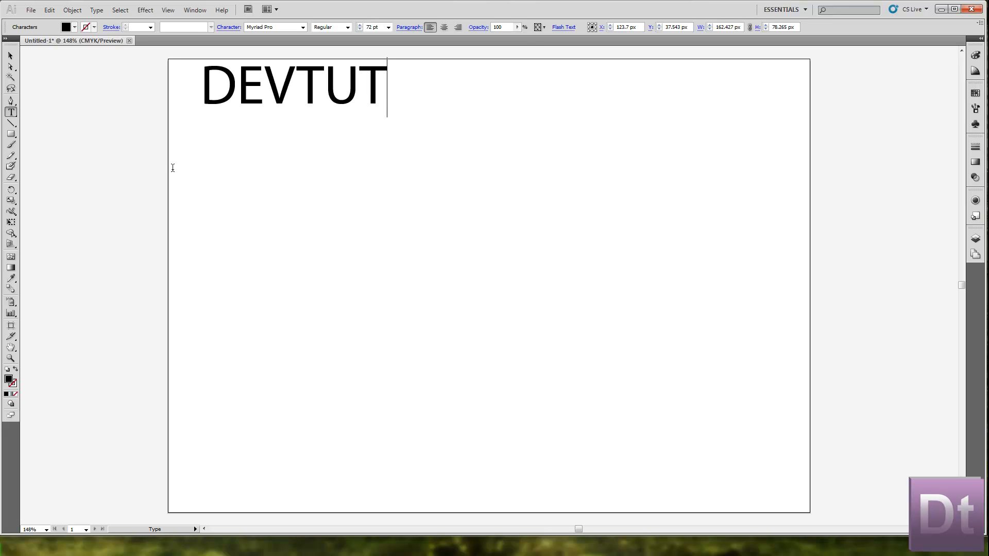
Step: Append the word PRESTENTS at 60 pt after DEVTUT on the same line
type(" Pr")
key("BackSpace")
key("BackSpace")
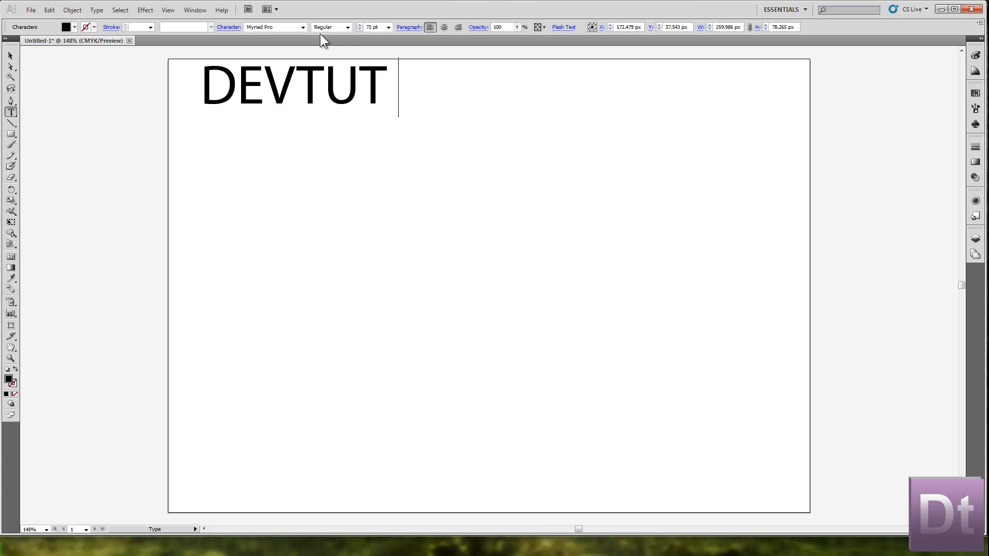
left_click(388, 28)
left_click(378, 144)
type("PRE")
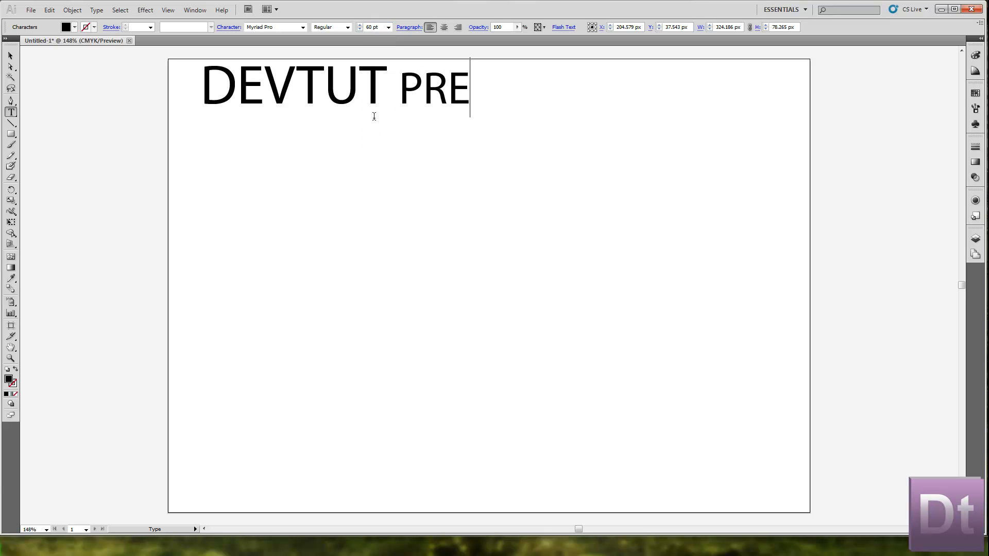
type("STENTS")
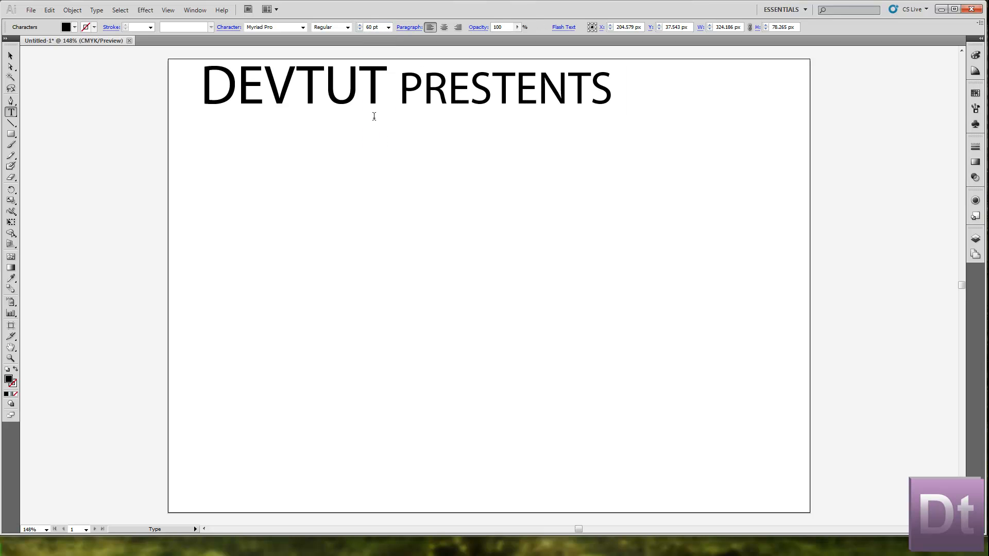
key("shift+Left")
key("shift+Left")
key("shift+Left")
key("shift+Left")
key("shift+Left")
key("shift+Left")
key("shift+Left")
key("shift+Left")
key("shift+Left")
key("shift+Left")
key("shift+Left")
key("shift+Left")
key("shift+Left")
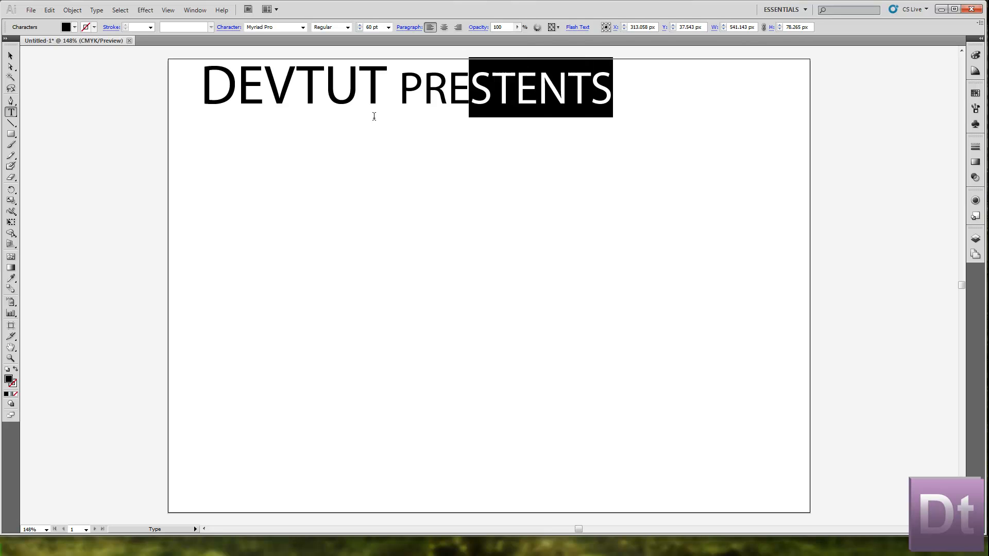
key("shift+Right")
key("Right")
Step: Select only the word DEVTUT, try Semibold Italic on it, and settle on the Bold font style
key("Left")
key("Left")
key("Left")
key("Left")
key("Left")
key("Left")
key("Left")
key("Left")
key("Left")
key("Left")
key("Left")
key("Left")
key("Left")
key("Right")
key("Right")
key("Right")
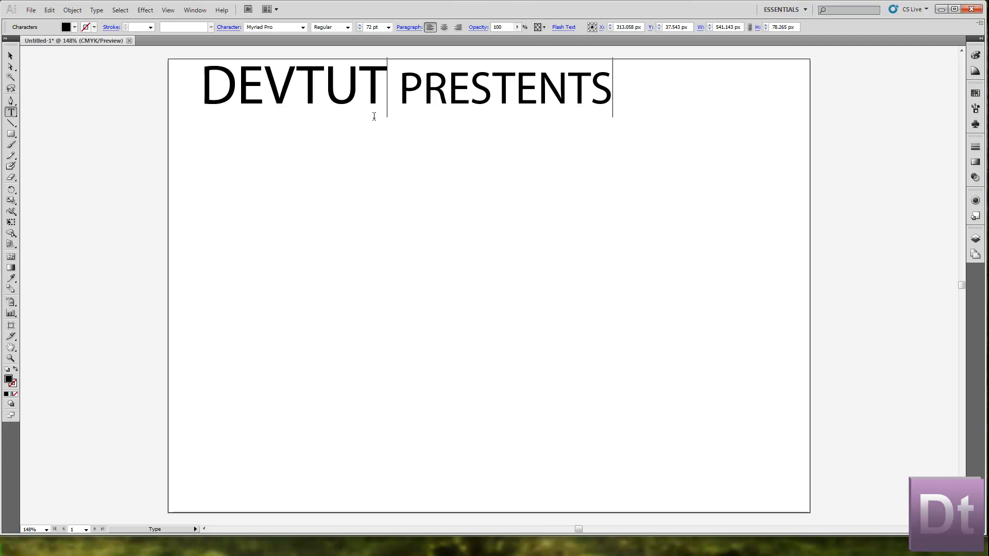
key("shift+Left")
key("shift+Left")
key("shift+Left")
key("shift+Left")
key("shift+Left")
key("shift+Left")
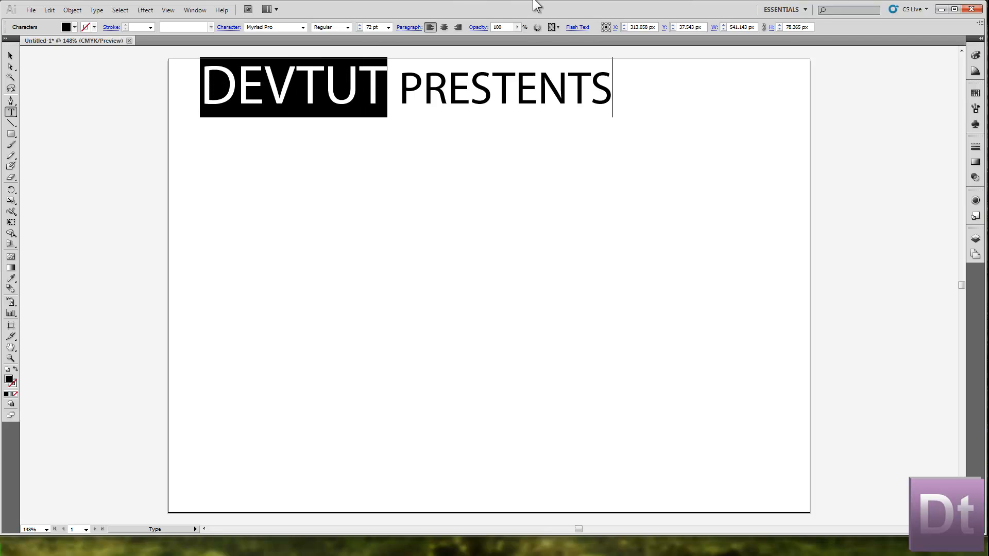
left_click(348, 26)
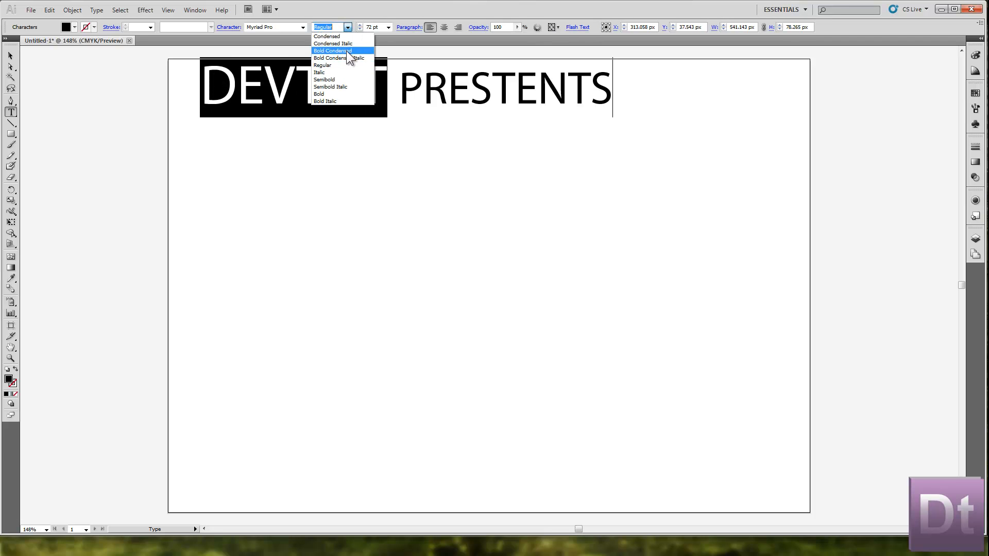
left_click(339, 86)
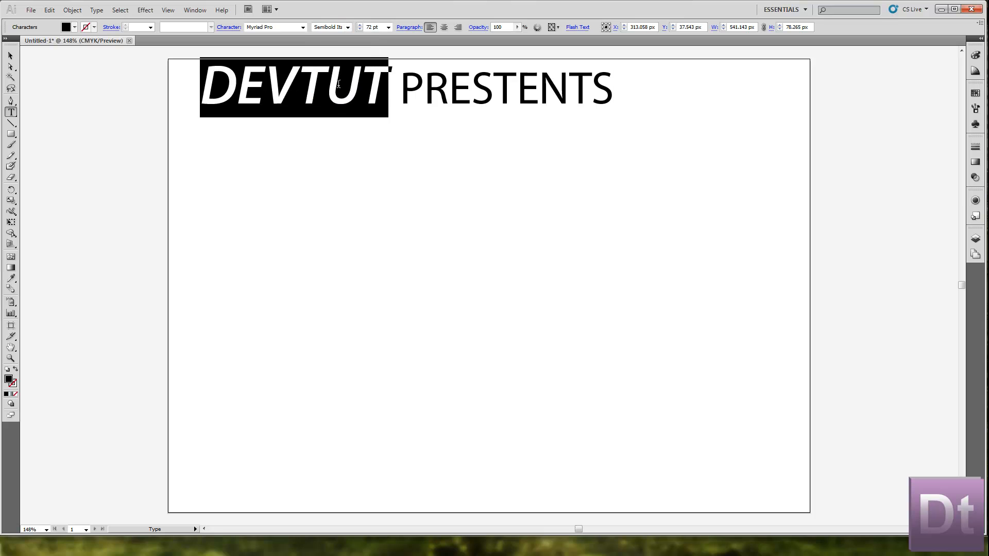
left_click(347, 27)
left_click(341, 93)
left_click(376, 143)
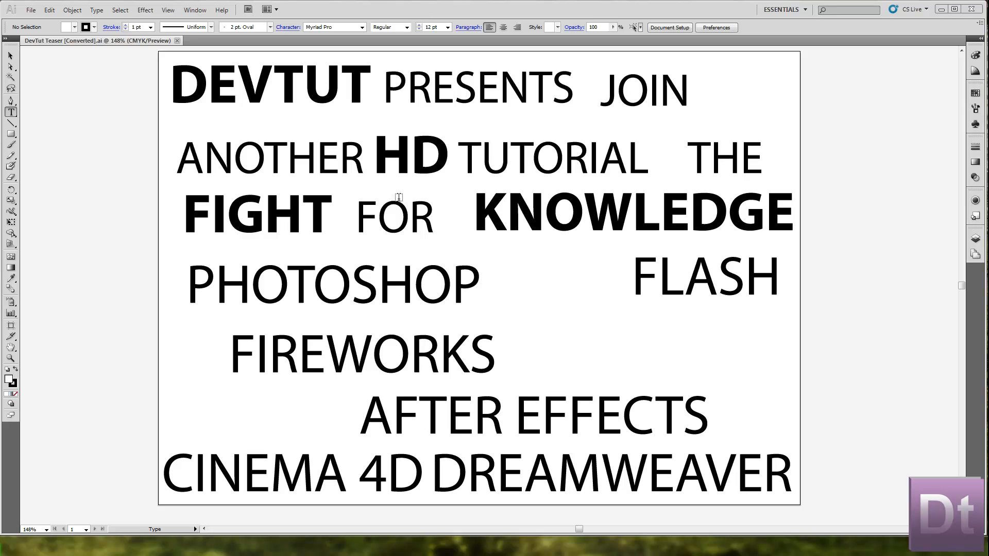
Step: Save the finished word layout as DevTut Teaser in the RAW data folder, replacing the existing Illustrator file
left_click(32, 11)
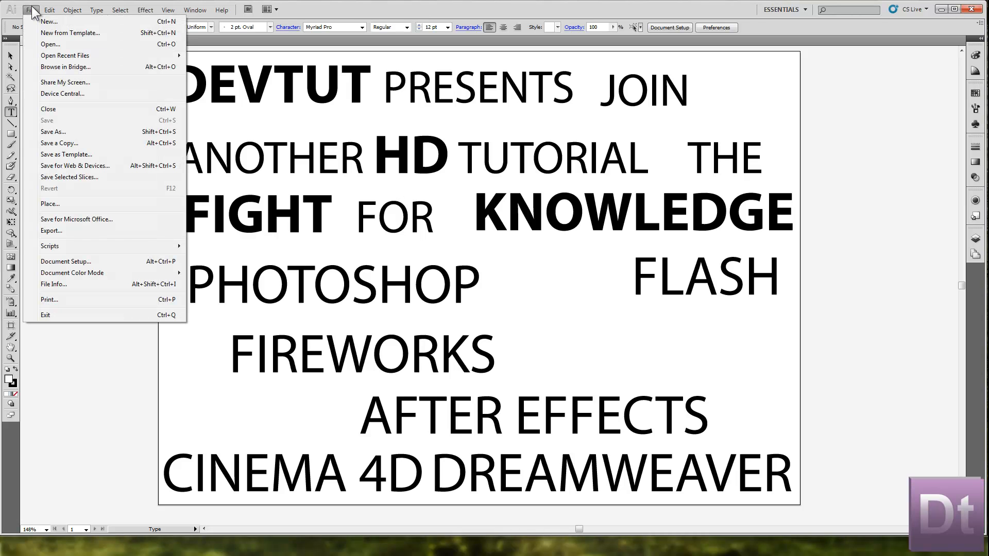
left_click(101, 132)
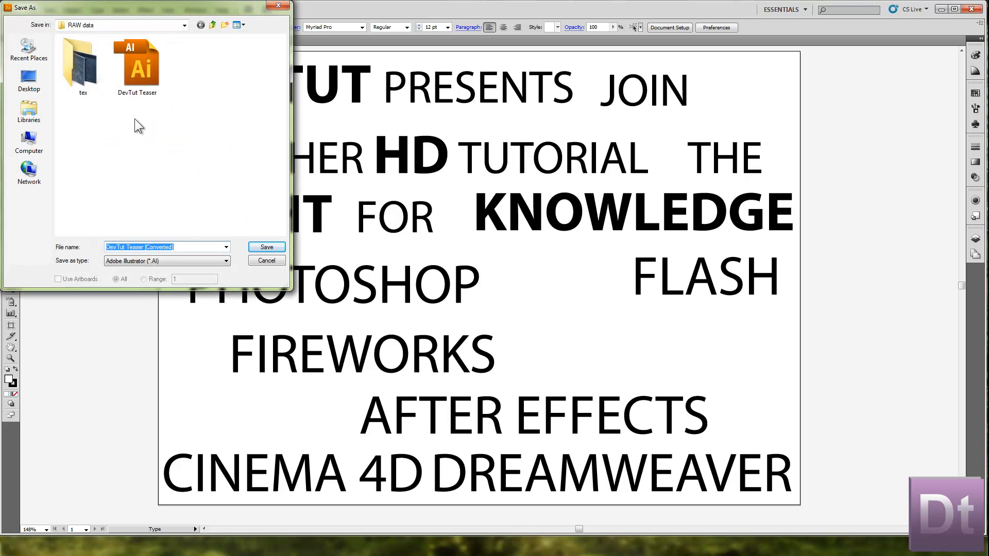
left_click(138, 76)
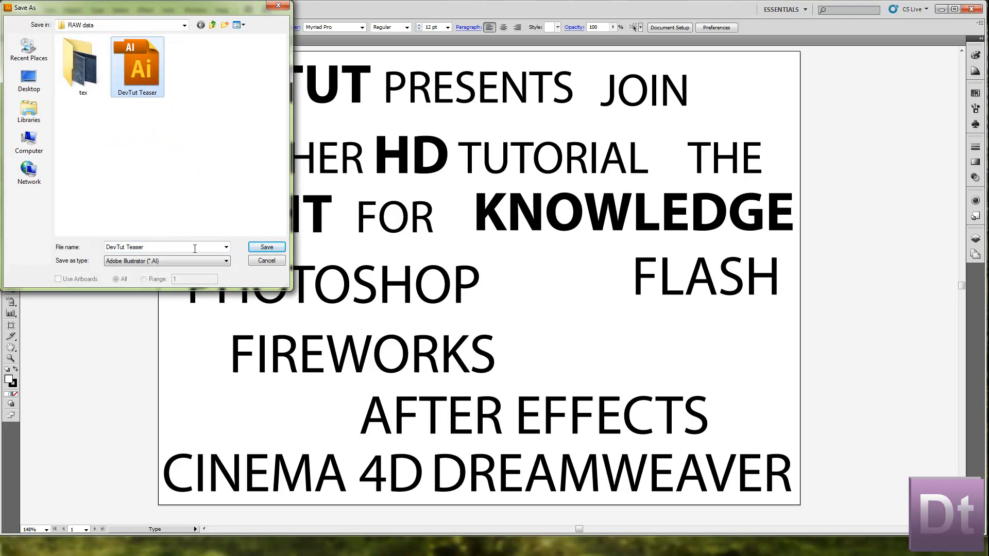
left_click(252, 246)
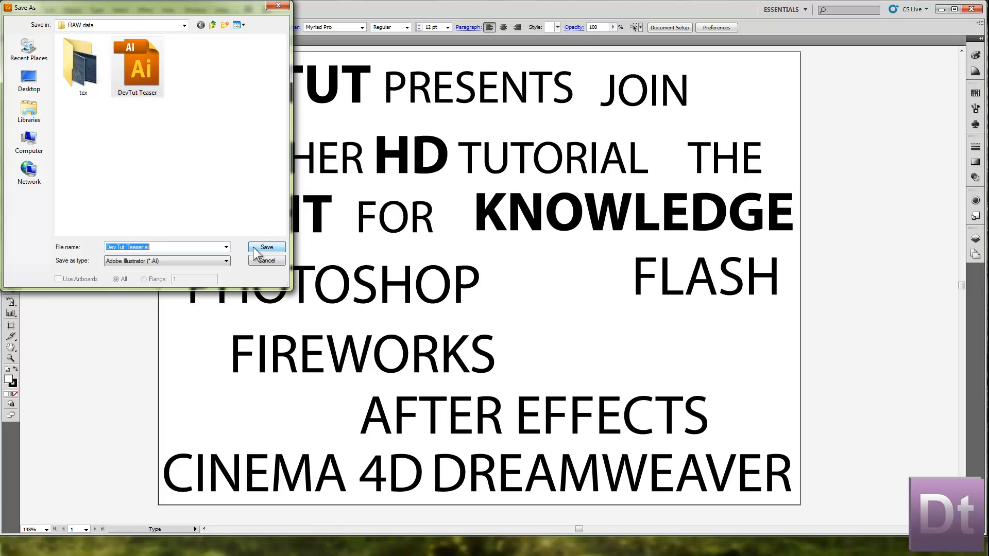
left_click(258, 247)
left_click(547, 309)
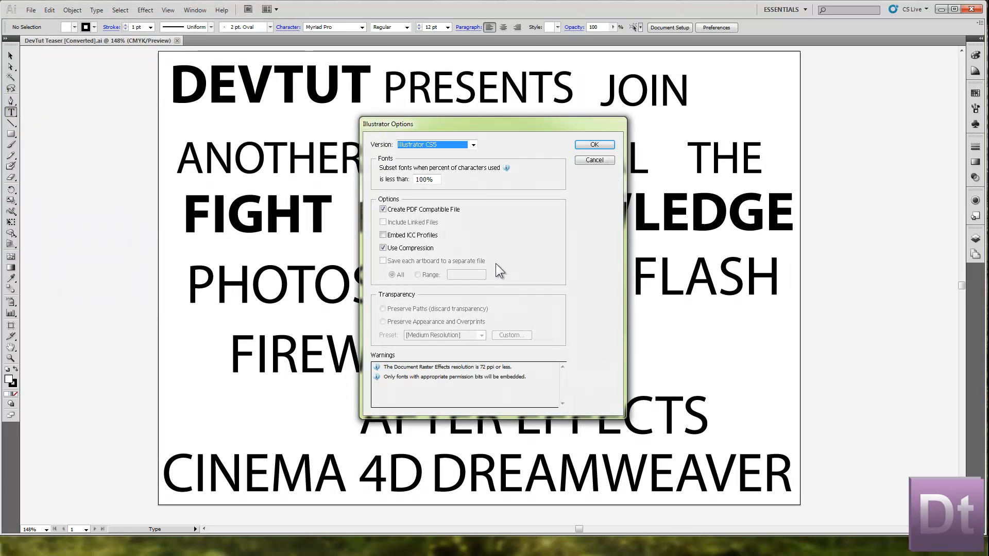
Step: Set the saved file's version to Illustrator 8 and accept saving in the older format
left_click(473, 145)
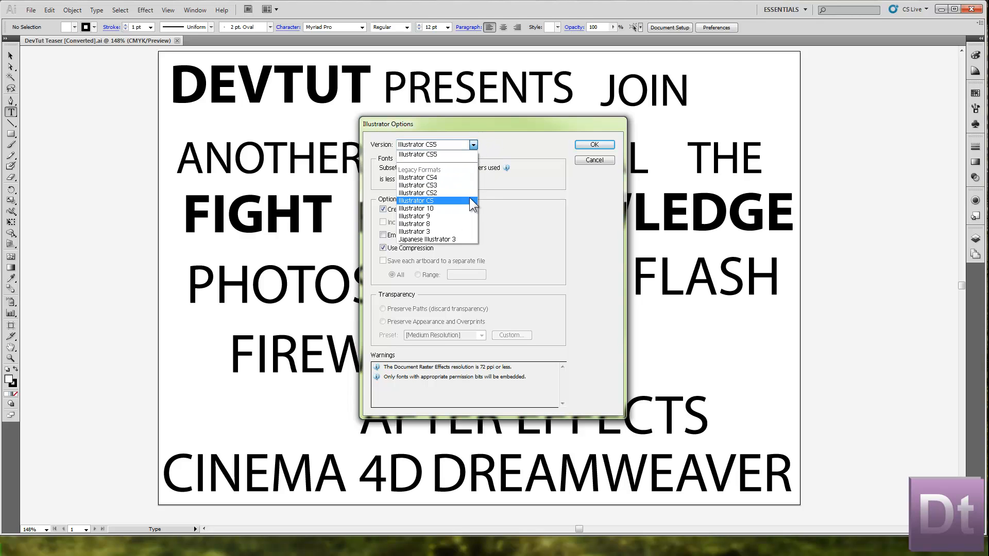
left_click(441, 224)
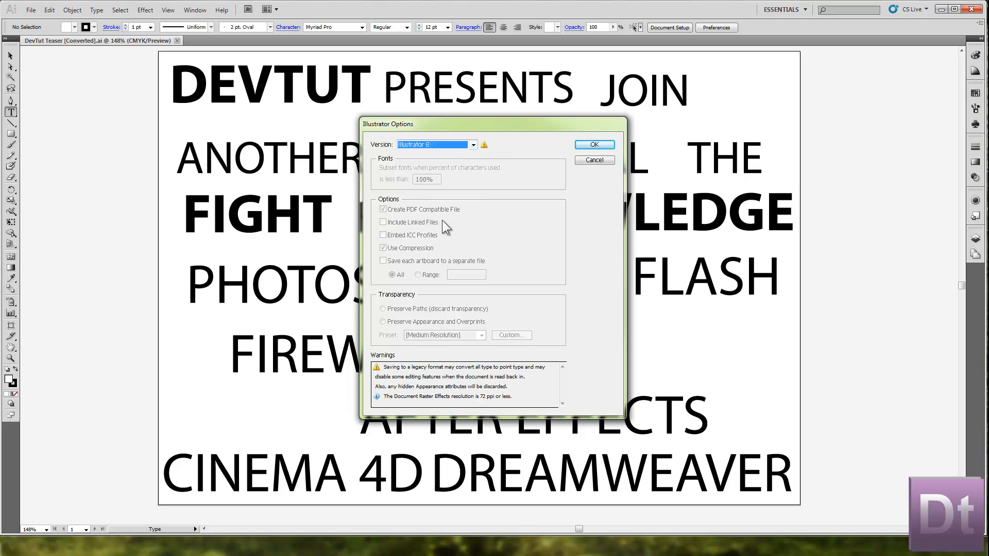
left_click(587, 146)
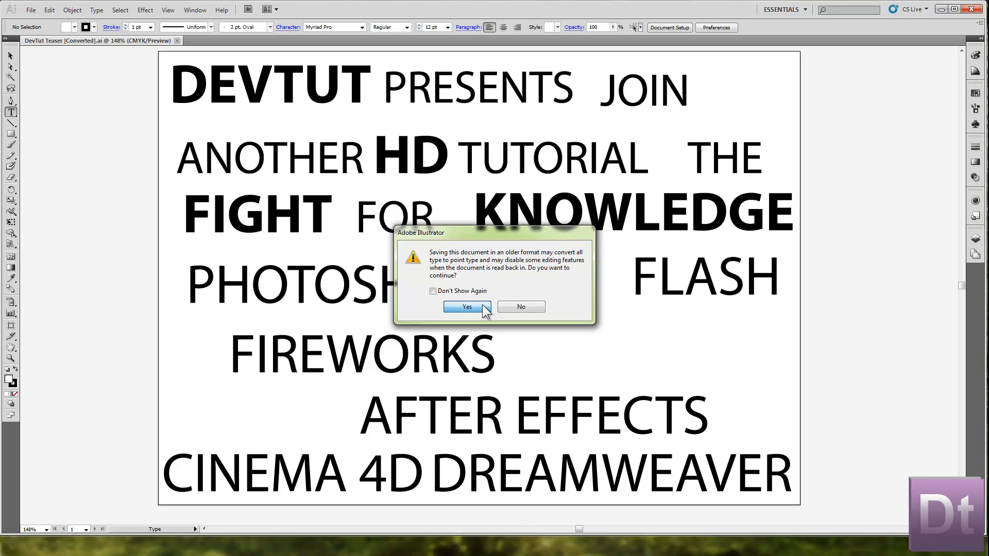
left_click(482, 305)
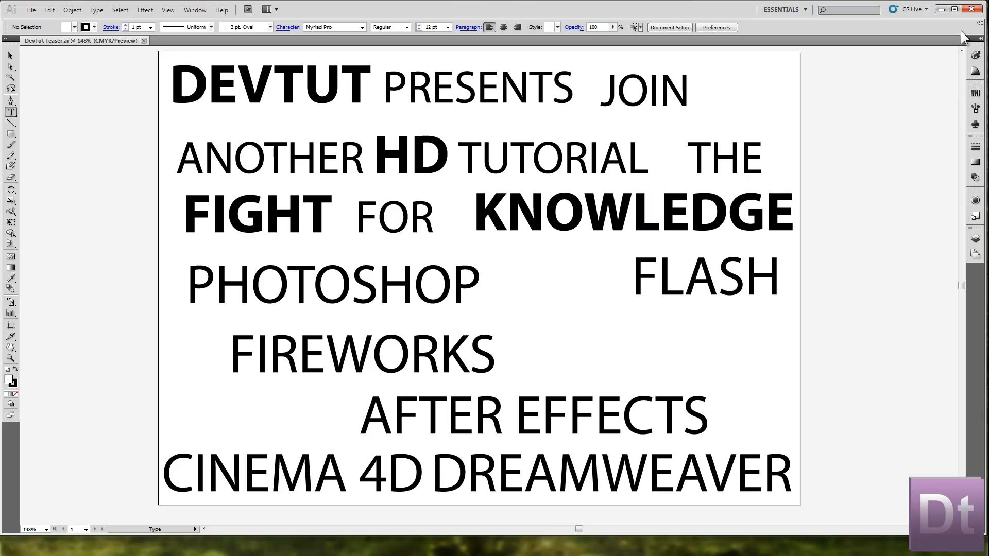
Step: Close Illustrator, bring the CINEMA 4D window onto the screen and maximize it
left_click(973, 10)
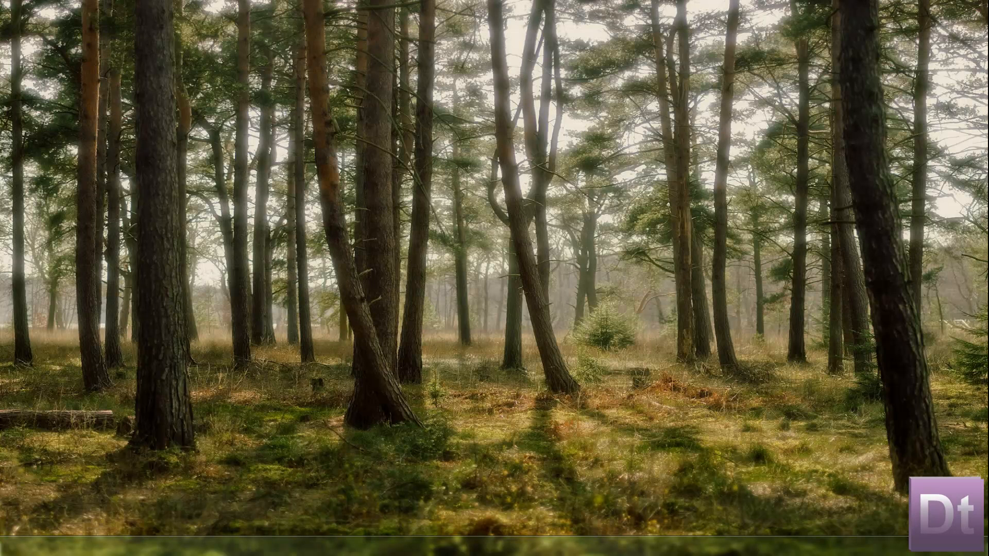
left_click_drag(0, 97, 447, 85)
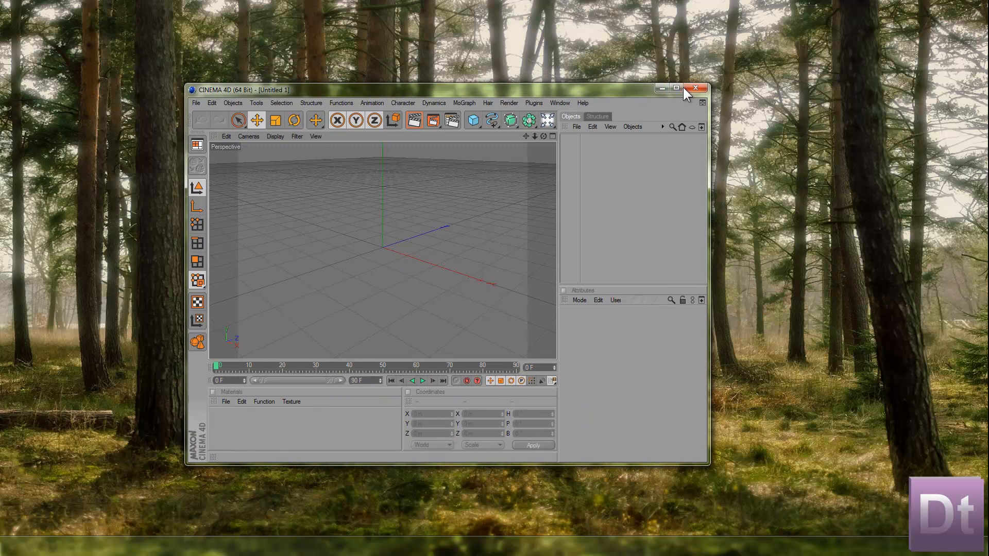
left_click(673, 86)
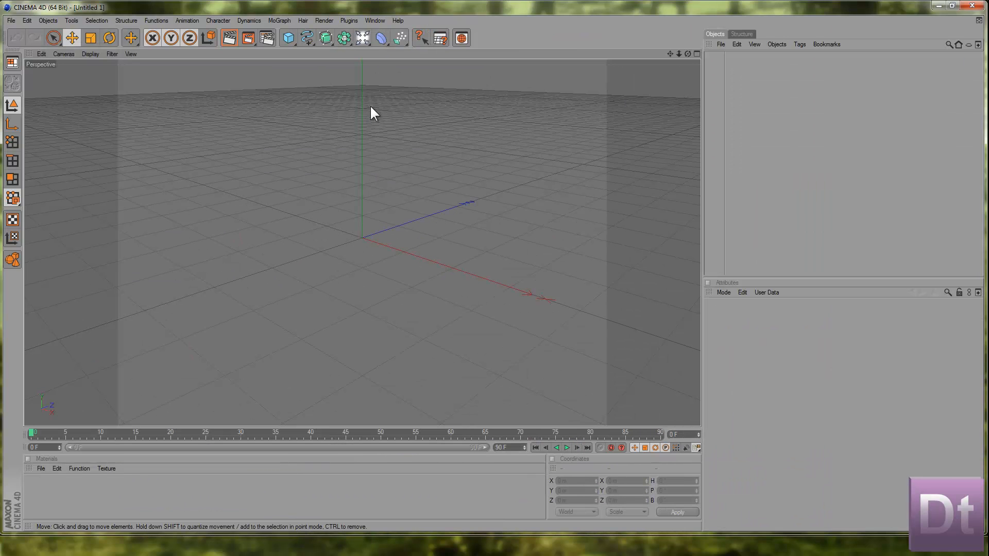